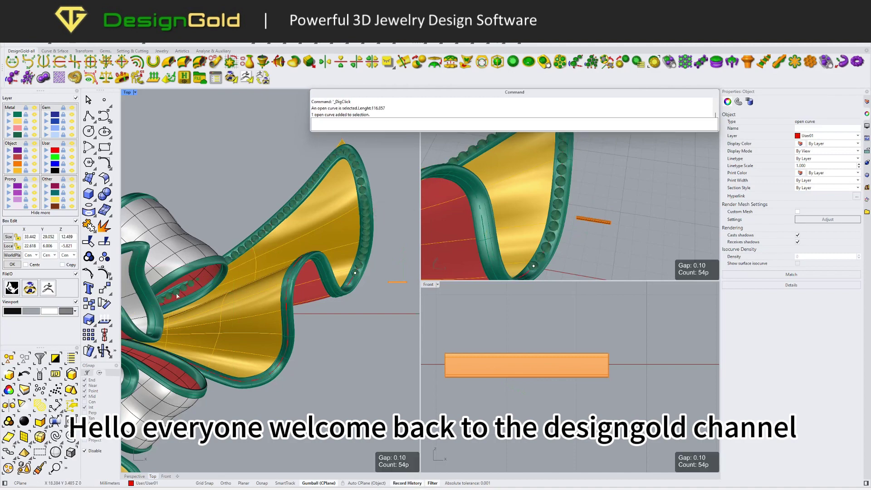
- Distribute the orange bar along the ruffled ribbon's edge curve from about 0.16 to 0.82, with a gap of -1.96
{"action": "scroll", "coordinate": [144, 307], "scroll_direction": "up", "scroll_amount": 6}
{"action": "left_click_drag", "start_coordinate": [143, 307], "coordinate": [340, 198]}
{"action": "scroll", "coordinate": [190, 313], "scroll_direction": "down", "scroll_amount": 8}
{"action": "scroll", "coordinate": [298, 286], "scroll_direction": "up", "scroll_amount": 7}
{"action": "left_click_drag", "start_coordinate": [298, 285], "coordinate": [181, 429]}
{"action": "right_click_drag", "start_coordinate": [257, 355], "coordinate": [290, 348]}
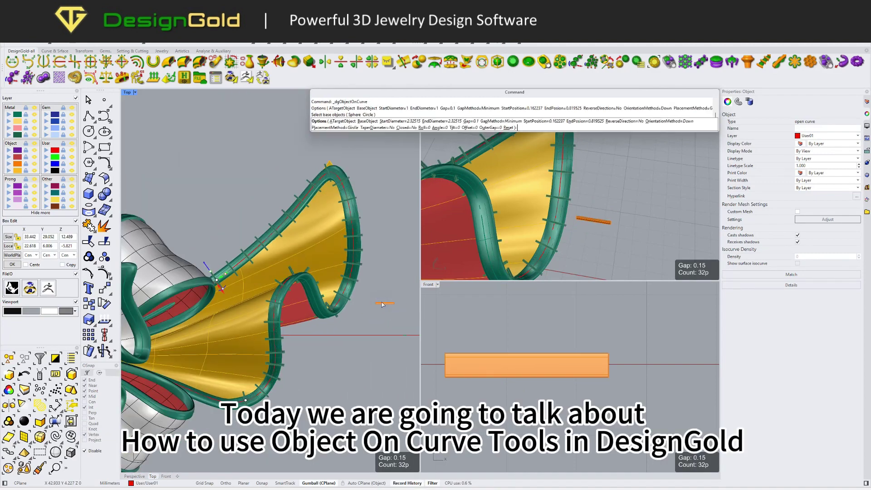
{"action": "left_click_drag", "start_coordinate": [223, 277], "coordinate": [202, 290]}
{"action": "scroll", "coordinate": [223, 278], "scroll_direction": "up", "scroll_amount": 2}
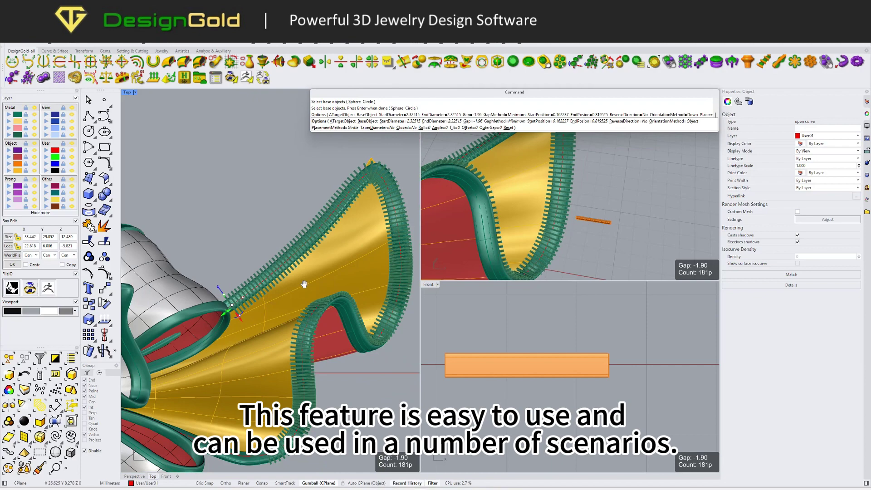
- Scale the orange source bar so that its history-linked copies along the ribbon edge update
{"action": "left_click", "coordinate": [503, 361]}
{"action": "right_click_drag", "start_coordinate": [566, 213], "coordinate": [576, 240]}
{"action": "scroll", "coordinate": [610, 262], "scroll_direction": "up", "scroll_amount": 10}
{"action": "left_click_drag", "start_coordinate": [505, 201], "coordinate": [504, 192]}
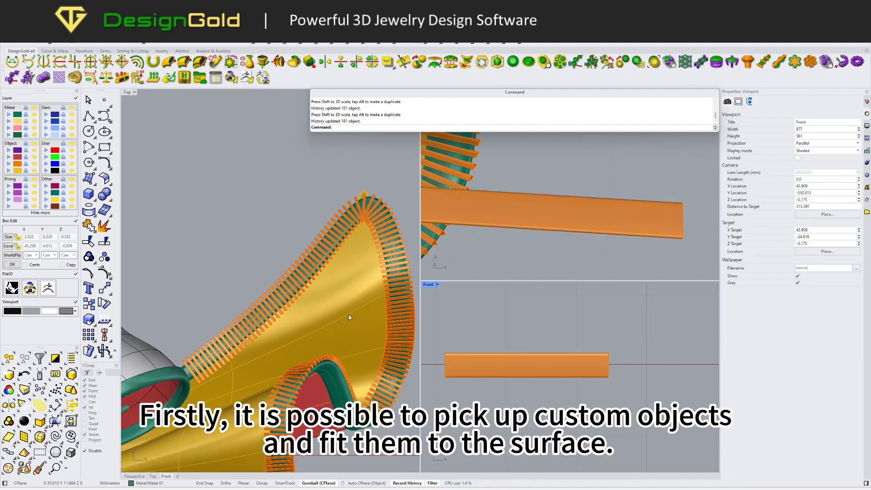
{"action": "left_click", "coordinate": [294, 249]}
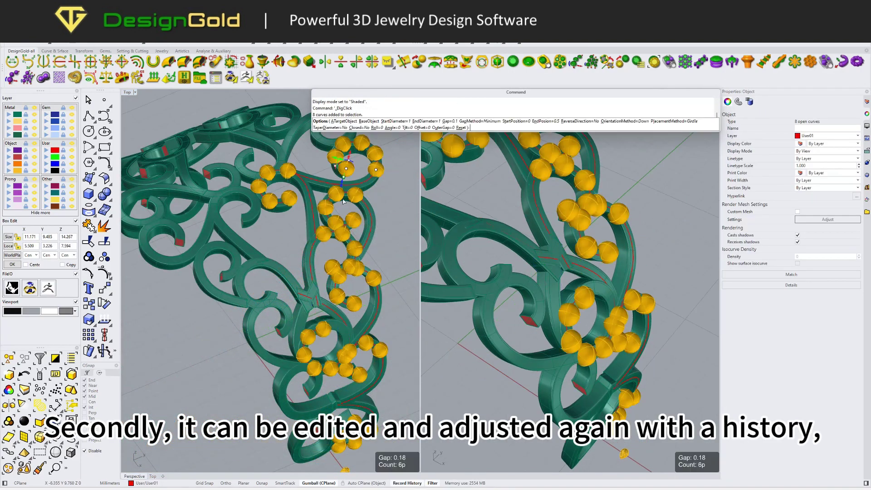
- Set the gold spheres along the eight scroll curves to a diameter of 0.55 with a gap of 0.03
{"action": "scroll", "coordinate": [566, 169], "scroll_direction": "up", "scroll_amount": 10}
{"action": "left_click_drag", "start_coordinate": [577, 234], "coordinate": [558, 223]}
{"action": "right_click_drag", "start_coordinate": [558, 223], "coordinate": [535, 227]}
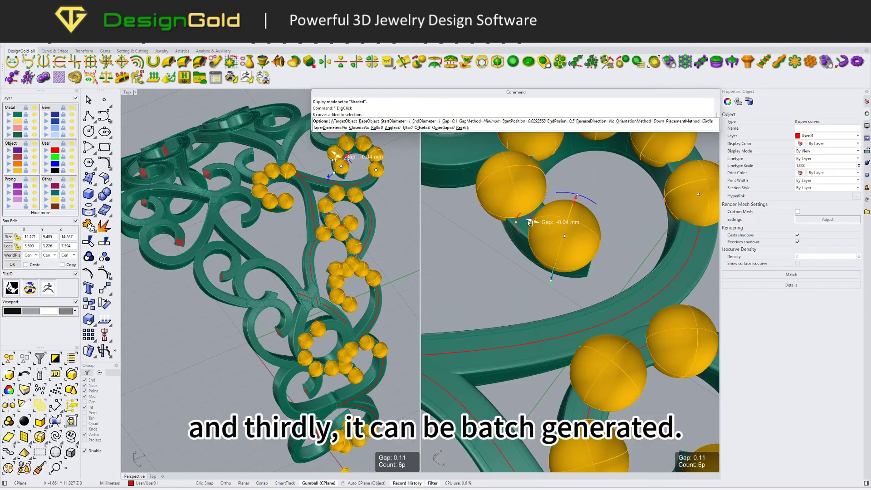
{"action": "left_click_drag", "start_coordinate": [529, 222], "coordinate": [525, 221]}
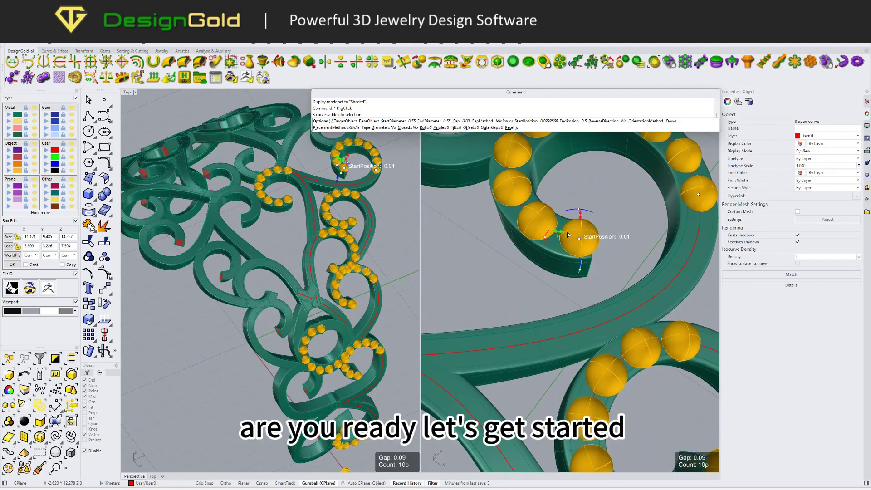
- Adjust the gold spheres' start position to about 0.01 and shift their end position along the scroll curves
{"action": "scroll", "coordinate": [567, 236], "scroll_direction": "down", "scroll_amount": 3}
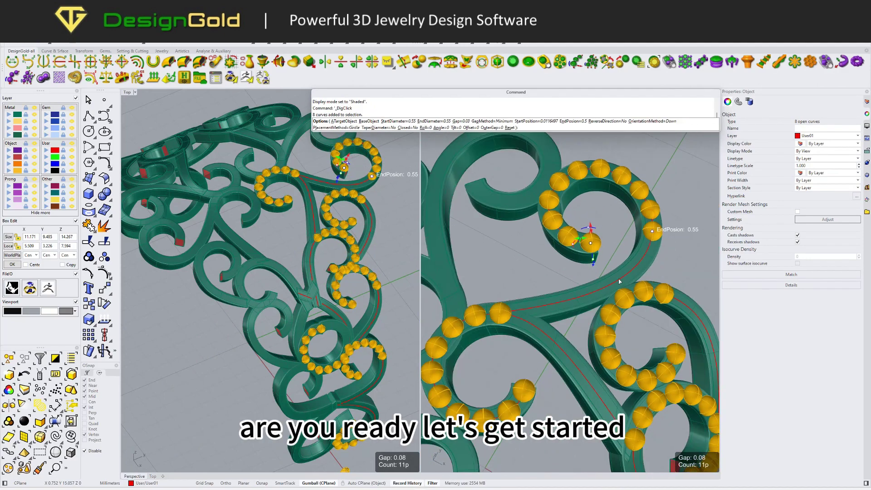
{"action": "left_click_drag", "start_coordinate": [651, 231], "coordinate": [535, 226]}
{"action": "scroll", "coordinate": [535, 227], "scroll_direction": "down", "scroll_amount": 3}
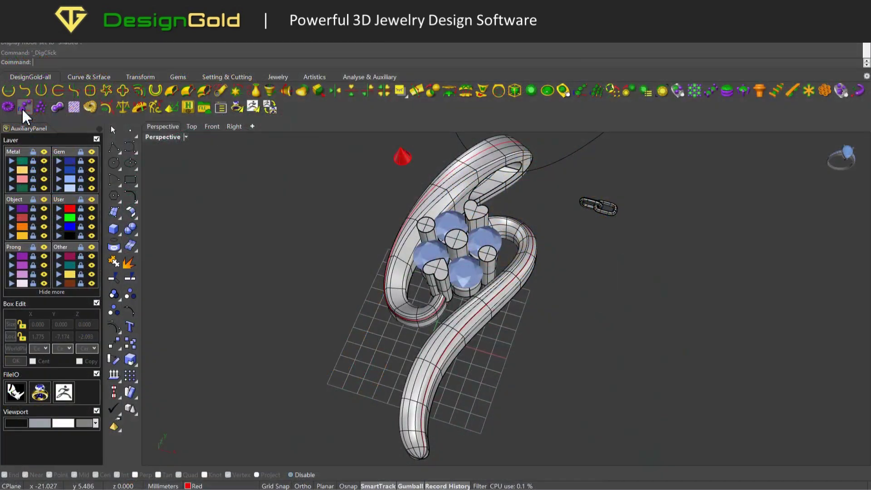
- Place spheres along the curve on the pendant's lower band with Object On Curve
{"action": "right_click_drag", "start_coordinate": [545, 295], "coordinate": [509, 278]}
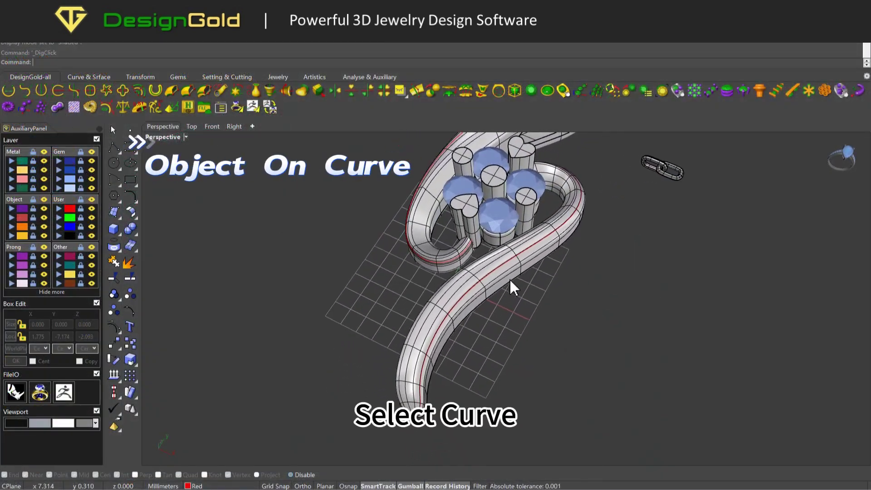
{"action": "left_click", "coordinate": [498, 264]}
{"action": "left_click", "coordinate": [520, 295]}
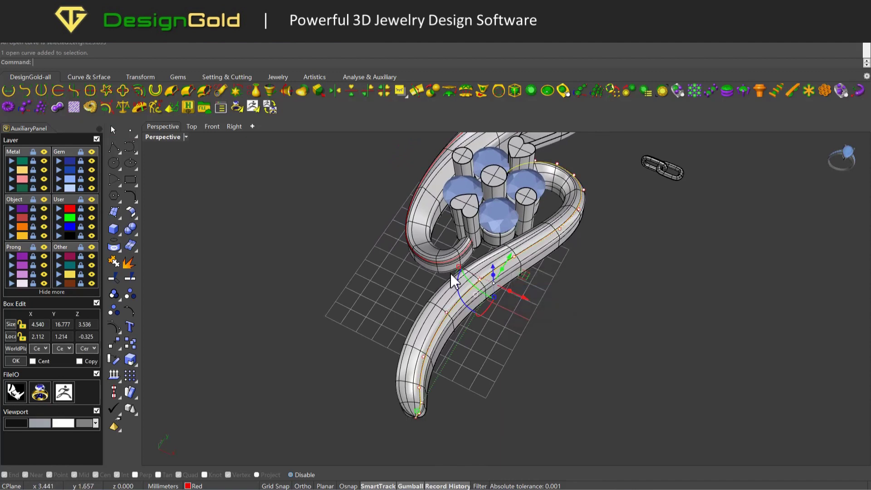
{"action": "left_click", "coordinate": [37, 108]}
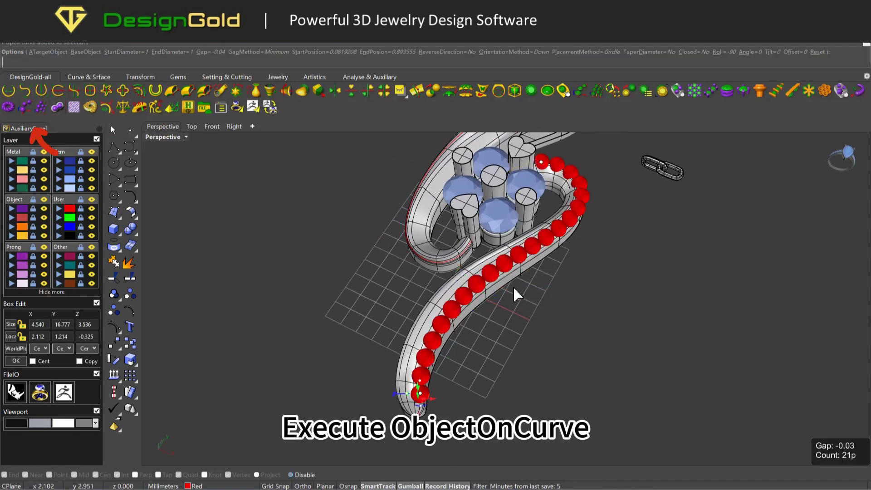
- Set the sphere row to run from about 0.09 to 0.87 along the band curve, with a gap of 0.51
{"action": "left_click_drag", "start_coordinate": [426, 383], "coordinate": [418, 358]}
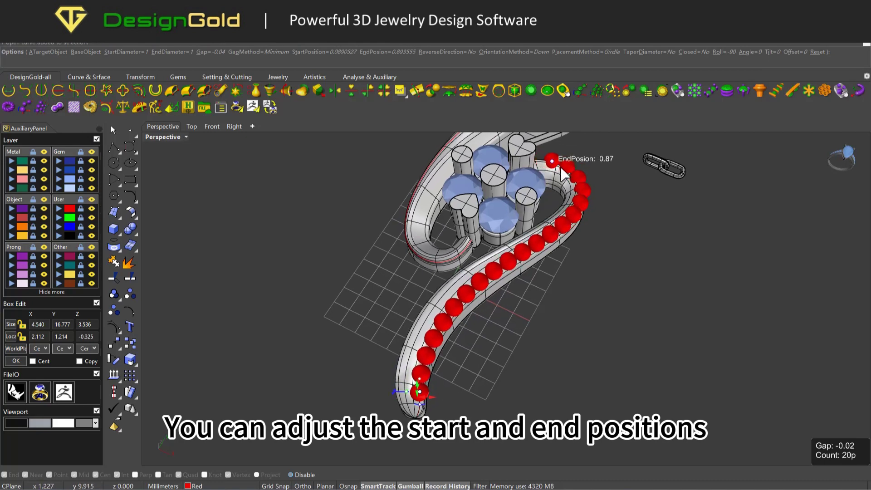
{"action": "left_click_drag", "start_coordinate": [561, 171], "coordinate": [551, 162]}
{"action": "scroll", "coordinate": [444, 376], "scroll_direction": "up", "scroll_amount": 3}
{"action": "right_click_drag", "start_coordinate": [444, 376], "coordinate": [321, 327]}
{"action": "scroll", "coordinate": [321, 317], "scroll_direction": "up", "scroll_amount": 5}
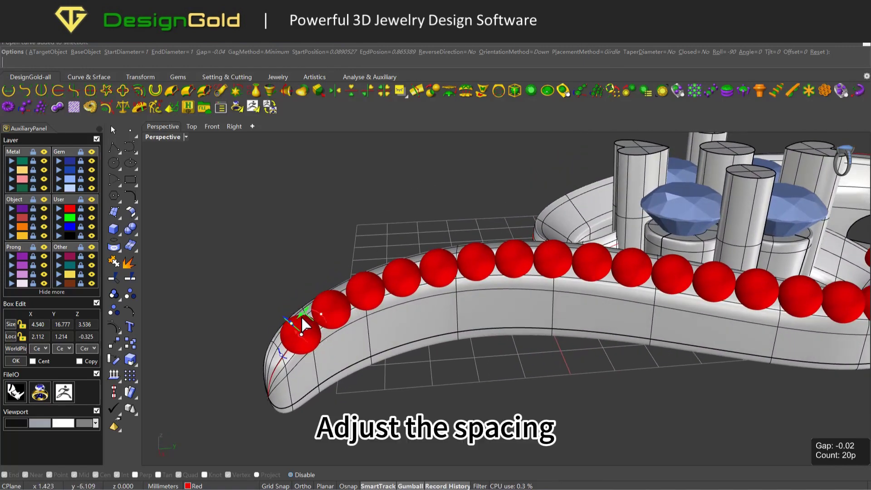
{"action": "left_click_drag", "start_coordinate": [303, 321], "coordinate": [323, 304]}
- Set the spheres' diameter to 1.1 mm and offset them by 0.22 mm
{"action": "right_click_drag", "start_coordinate": [294, 330], "coordinate": [330, 325]}
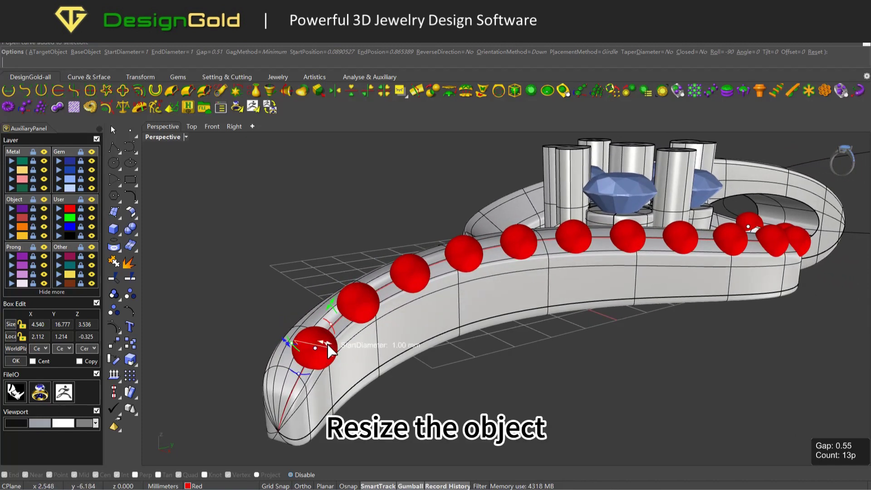
{"action": "mouse_move", "coordinate": [328, 348]}
{"action": "left_mouse_down"}
{"action": "mouse_move", "coordinate": [336, 353]}
{"action": "mouse_move", "coordinate": [318, 348]}
{"action": "mouse_move", "coordinate": [331, 349]}
{"action": "left_mouse_up"}
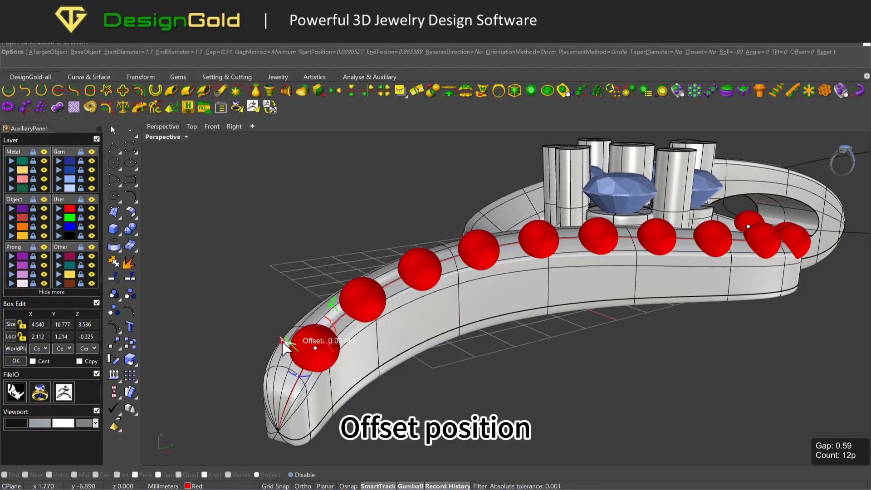
{"action": "mouse_move", "coordinate": [284, 346]}
{"action": "left_mouse_down"}
{"action": "mouse_move", "coordinate": [287, 358]}
{"action": "mouse_move", "coordinate": [280, 332]}
{"action": "left_mouse_up"}
- Attach the spheres to the band as their target object and set the surface offset to 0.31 mm
{"action": "right_click_drag", "start_coordinate": [286, 332], "coordinate": [235, 269]}
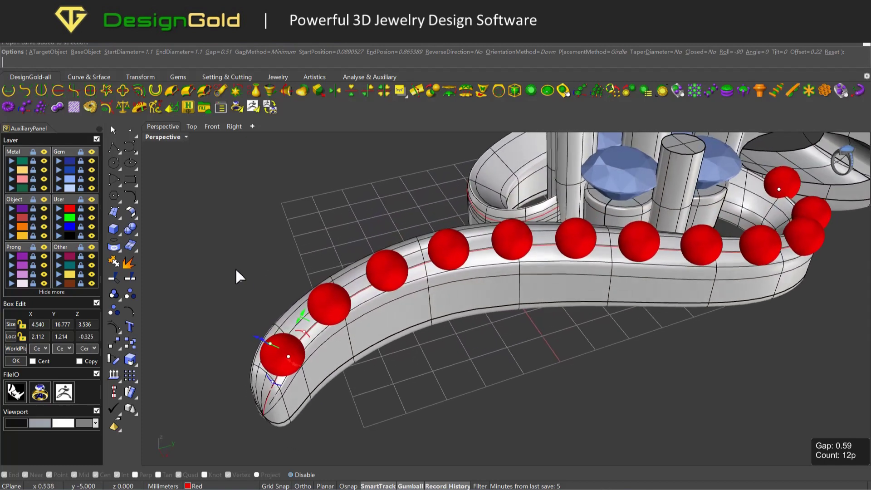
{"action": "left_click", "coordinate": [44, 53]}
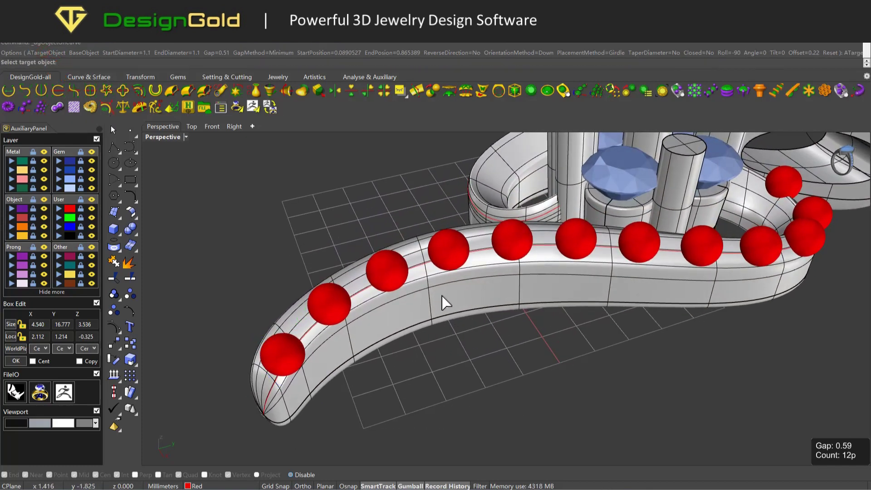
{"action": "left_click", "coordinate": [417, 284]}
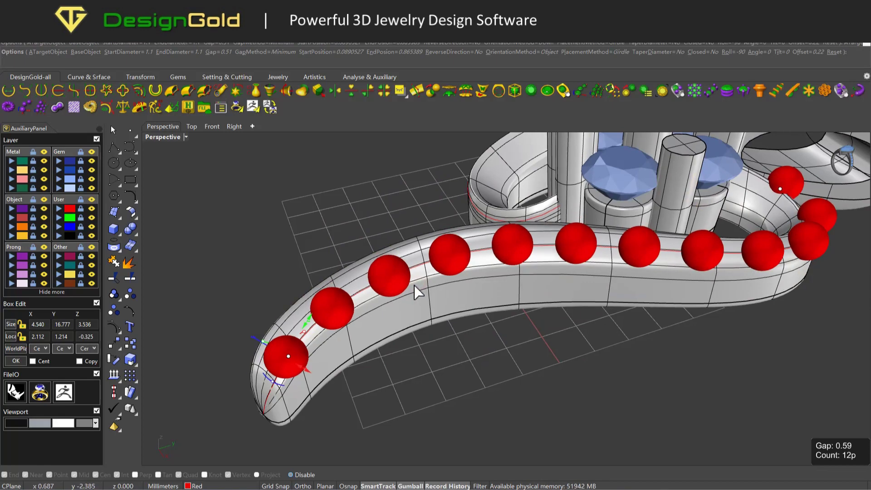
{"action": "right_click_drag", "start_coordinate": [414, 284], "coordinate": [403, 280]}
{"action": "right_click_drag", "start_coordinate": [247, 295], "coordinate": [266, 297]}
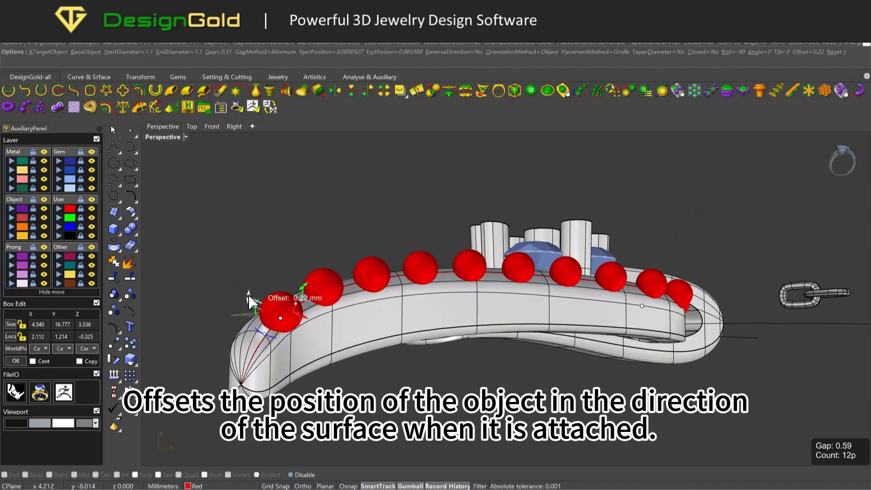
{"action": "mouse_move", "coordinate": [249, 296]}
{"action": "left_mouse_down"}
{"action": "mouse_move", "coordinate": [254, 272]}
{"action": "mouse_move", "coordinate": [236, 303]}
{"action": "mouse_move", "coordinate": [247, 291]}
{"action": "left_mouse_up"}
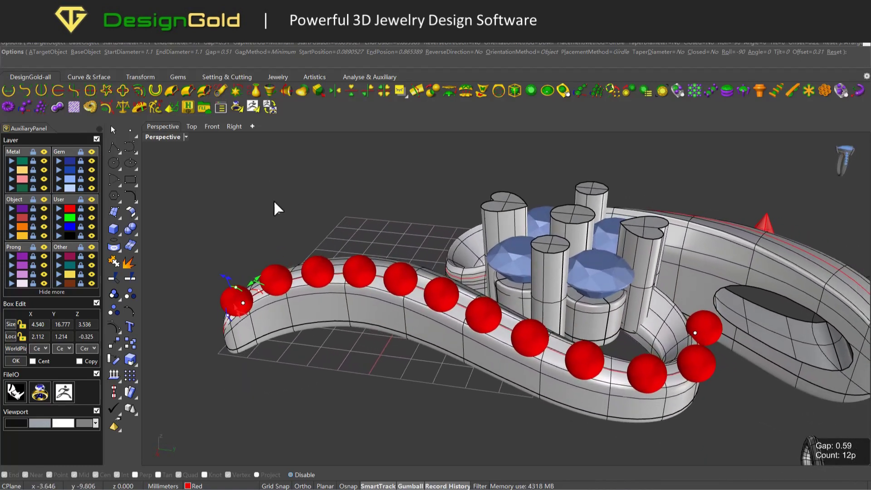
- Switch the spheres' gap method to Fixed and set the gap to 0.595 mm
{"action": "left_click", "coordinate": [264, 54]}
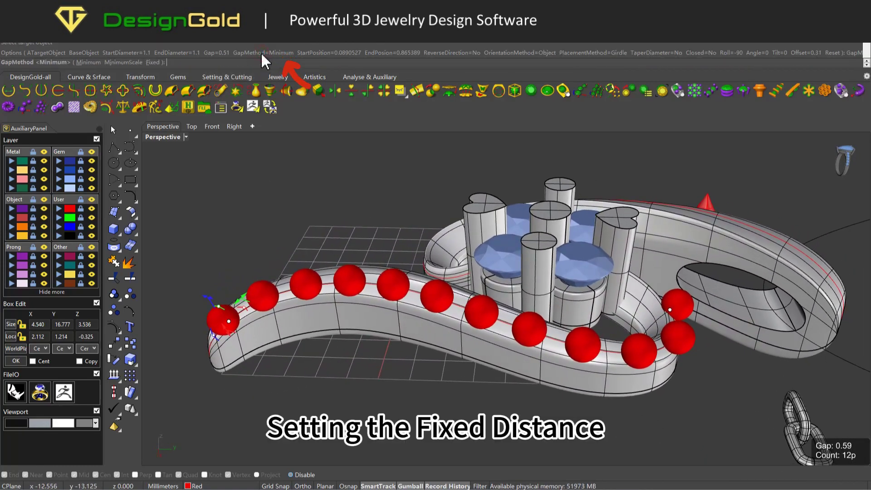
{"action": "left_click", "coordinate": [153, 63]}
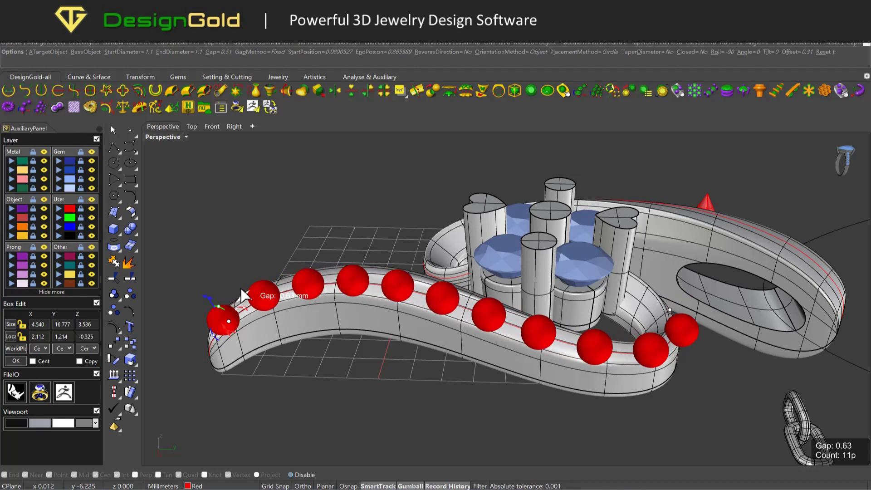
{"action": "right_click_drag", "start_coordinate": [265, 275], "coordinate": [307, 246]}
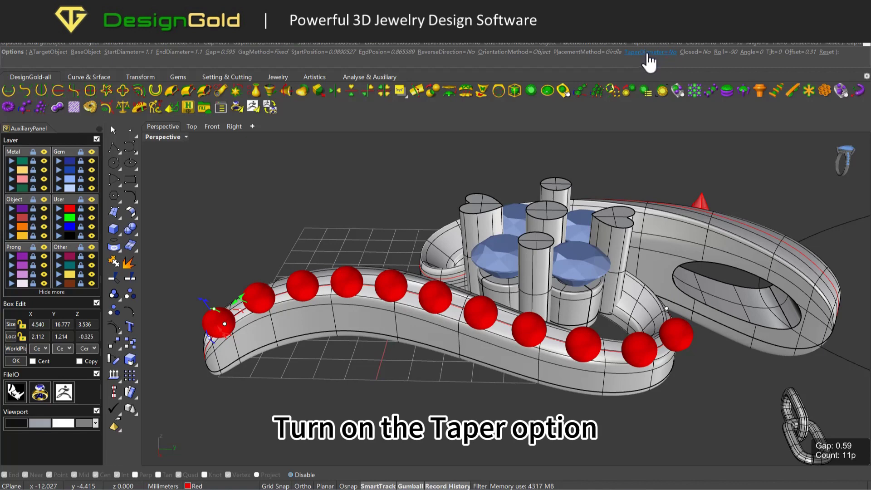
- Turn on the taper diameter option and reduce the end diameter of the sphere row to 0.35 mm
{"action": "right_click_drag", "start_coordinate": [705, 301], "coordinate": [599, 387]}
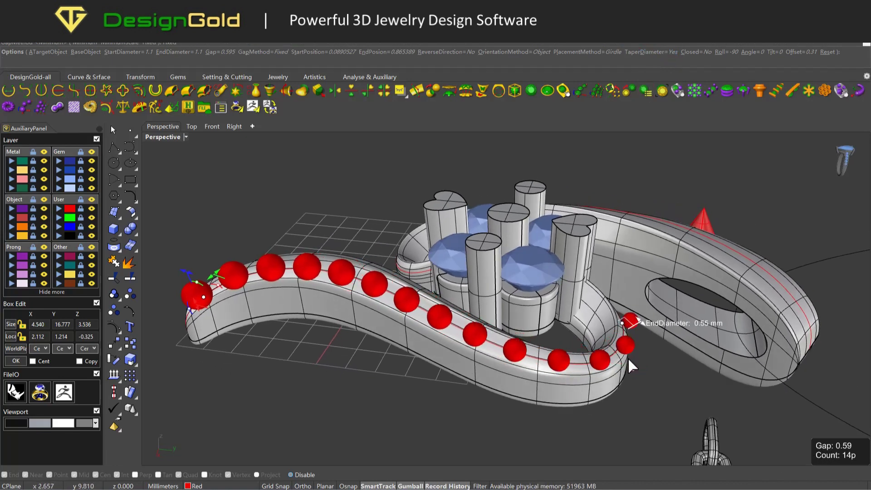
{"action": "mouse_move", "coordinate": [628, 357]}
{"action": "left_mouse_down"}
{"action": "mouse_move", "coordinate": [627, 365]}
{"action": "mouse_move", "coordinate": [627, 352]}
{"action": "left_mouse_up"}
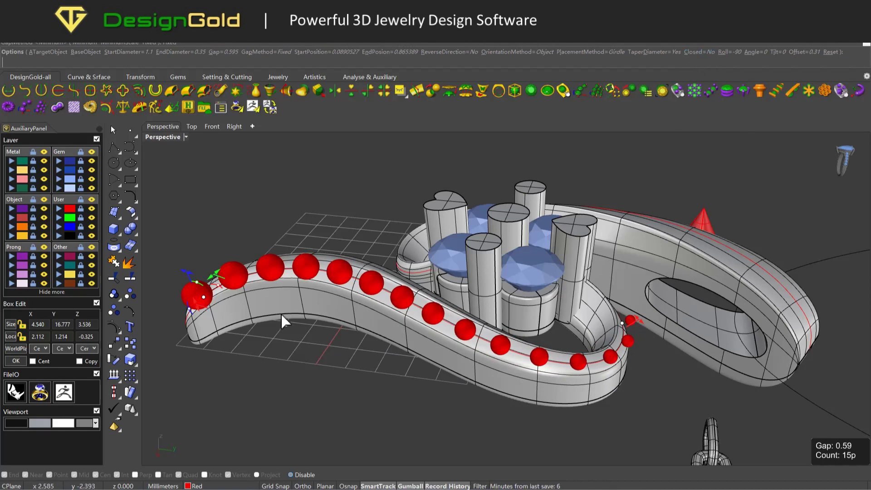
- Reset the Object On Curve options, then extend the sphere row to end position about 0.83 and accept it
{"action": "right_click_drag", "start_coordinate": [632, 366], "coordinate": [823, 64]}
{"action": "left_click", "coordinate": [828, 56]}
{"action": "right_click_drag", "start_coordinate": [431, 285], "coordinate": [562, 309]}
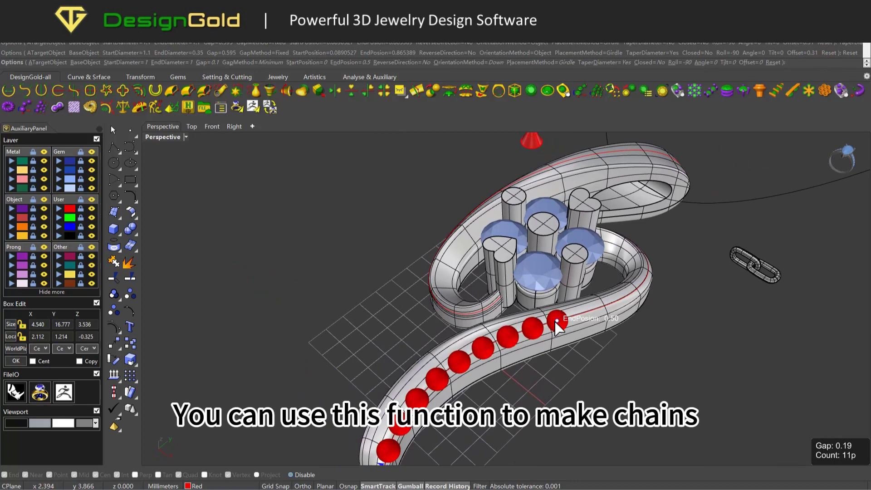
{"action": "left_click", "coordinate": [663, 316]}
- Run Object On Curve on the long necklace curve passing through the pendant's upper loop
{"action": "mouse_move", "coordinate": [663, 316]}
{"action": "right_mouse_down"}
{"action": "mouse_move", "coordinate": [550, 268]}
{"action": "mouse_move", "coordinate": [565, 266]}
{"action": "mouse_move", "coordinate": [601, 320]}
{"action": "right_mouse_up"}
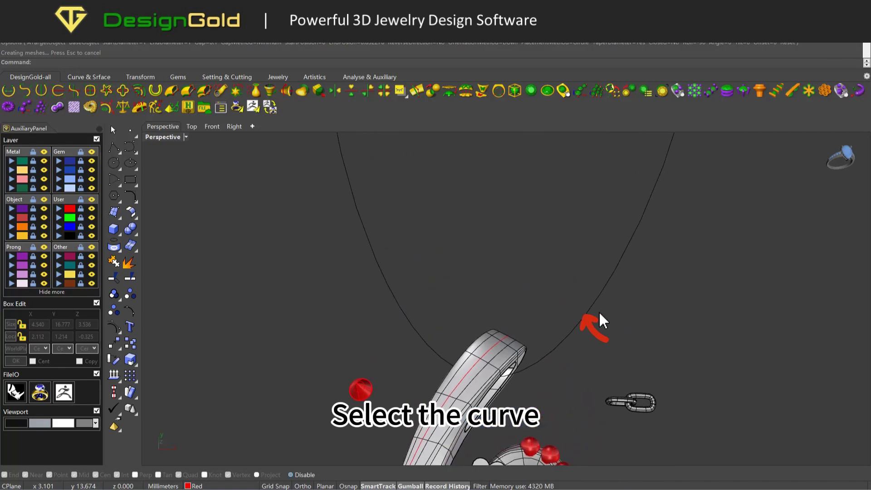
{"action": "left_click", "coordinate": [592, 306]}
{"action": "right_click_drag", "start_coordinate": [552, 245], "coordinate": [558, 251]}
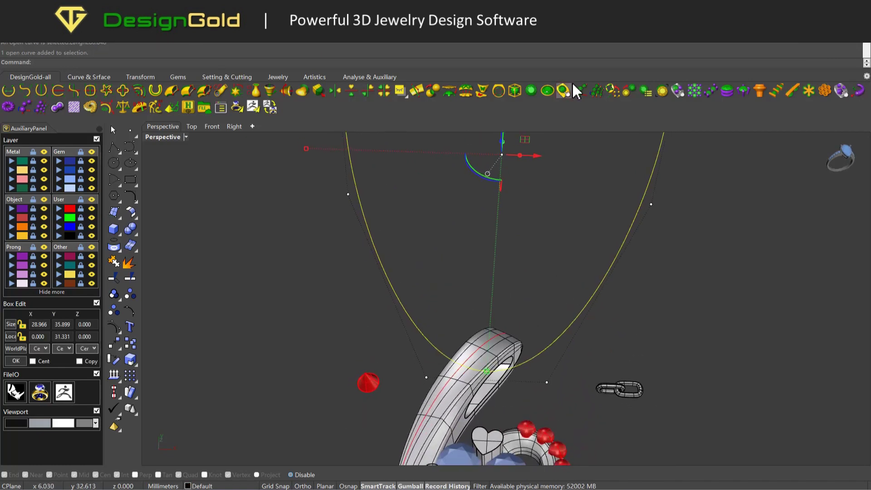
{"action": "left_click", "coordinate": [74, 92]}
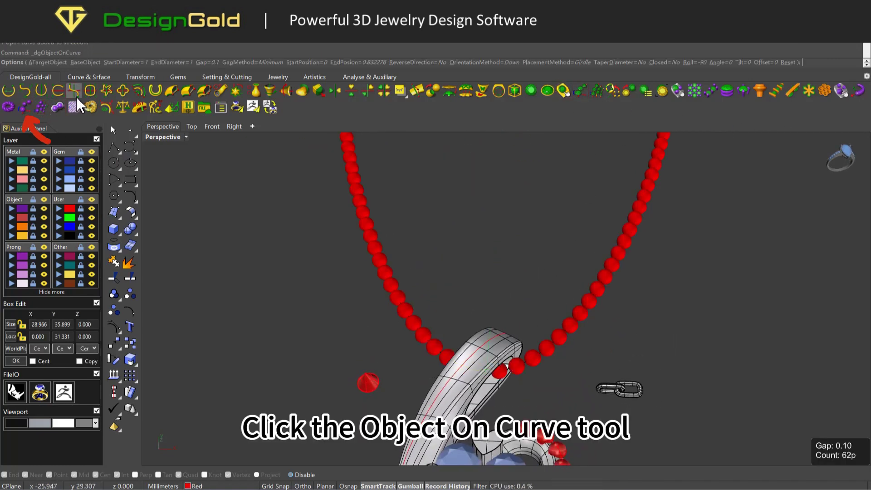
- Use the chain link as the base object in place of the spheres on the necklace curve
{"action": "left_click", "coordinate": [85, 63]}
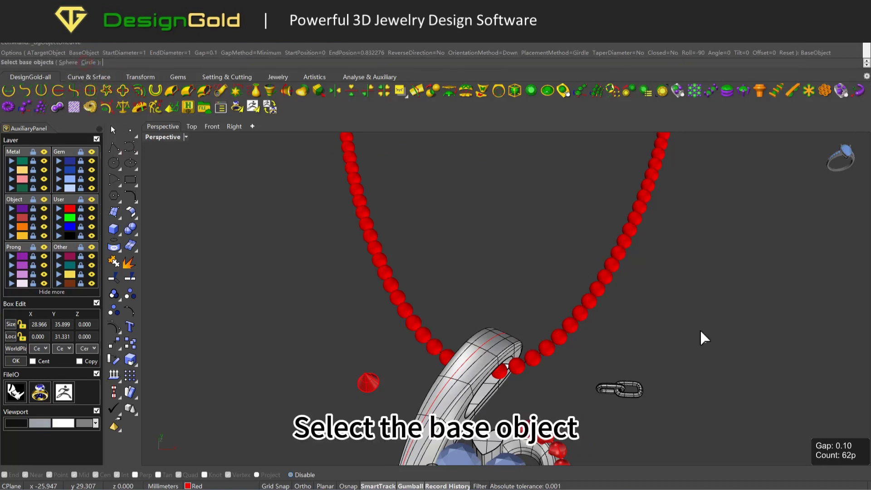
{"action": "left_click_drag", "start_coordinate": [648, 409], "coordinate": [655, 413]}
{"action": "right_click", "coordinate": [653, 411]}
- Set the link gap to -0.63 and extend the chain's end position to about 1.0 on the necklace curve
{"action": "right_click_drag", "start_coordinate": [631, 399], "coordinate": [662, 307]}
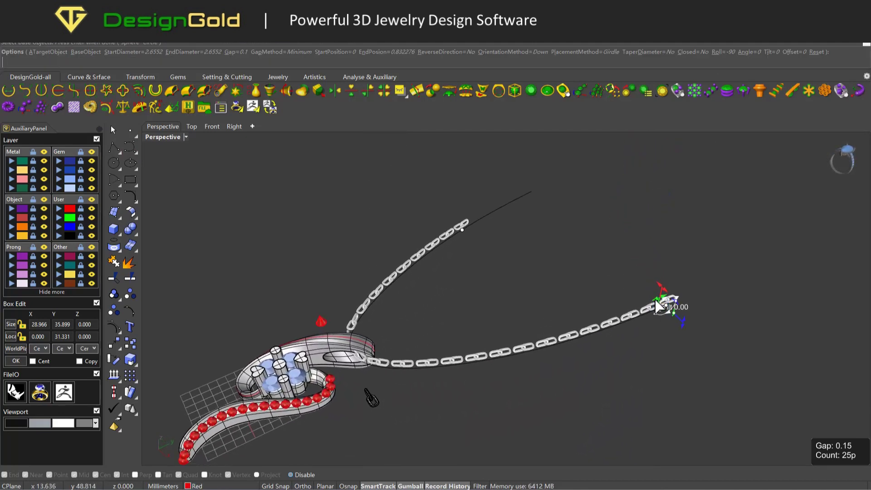
{"action": "mouse_move", "coordinate": [658, 305]}
{"action": "left_mouse_down"}
{"action": "mouse_move", "coordinate": [673, 301]}
{"action": "mouse_move", "coordinate": [662, 299]}
{"action": "mouse_move", "coordinate": [663, 306]}
{"action": "left_mouse_up"}
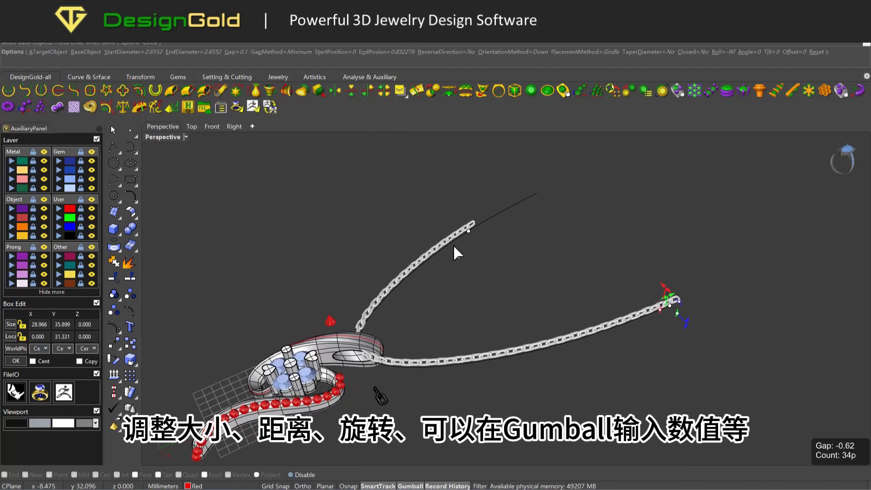
{"action": "left_click_drag", "start_coordinate": [472, 232], "coordinate": [545, 209]}
- Check the link chain from the side and front, and accept it along the necklace curve
{"action": "right_click_drag", "start_coordinate": [683, 282], "coordinate": [654, 369]}
{"action": "scroll", "coordinate": [654, 369], "scroll_direction": "up", "scroll_amount": 4}
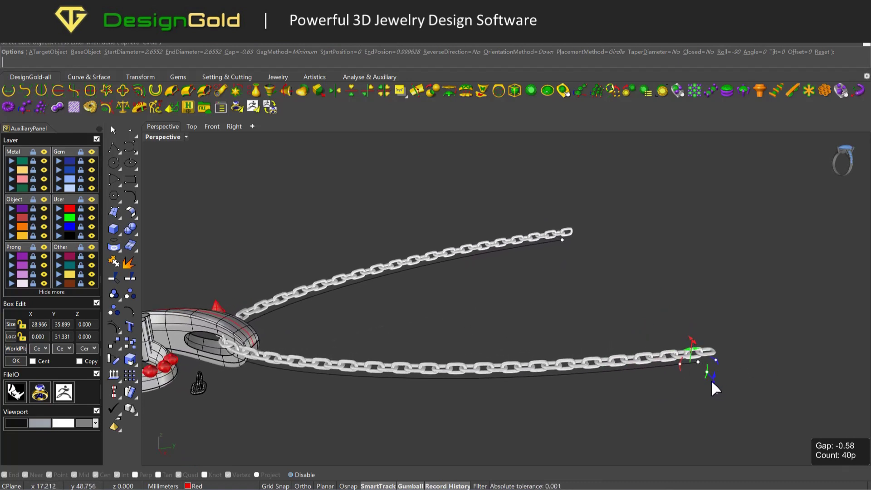
{"action": "right_click_drag", "start_coordinate": [710, 380], "coordinate": [365, 361]}
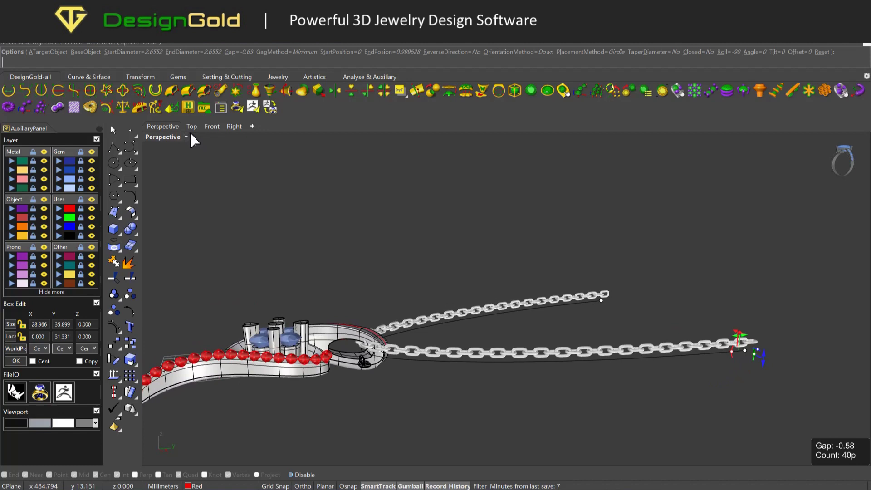
{"action": "left_click", "coordinate": [213, 126]}
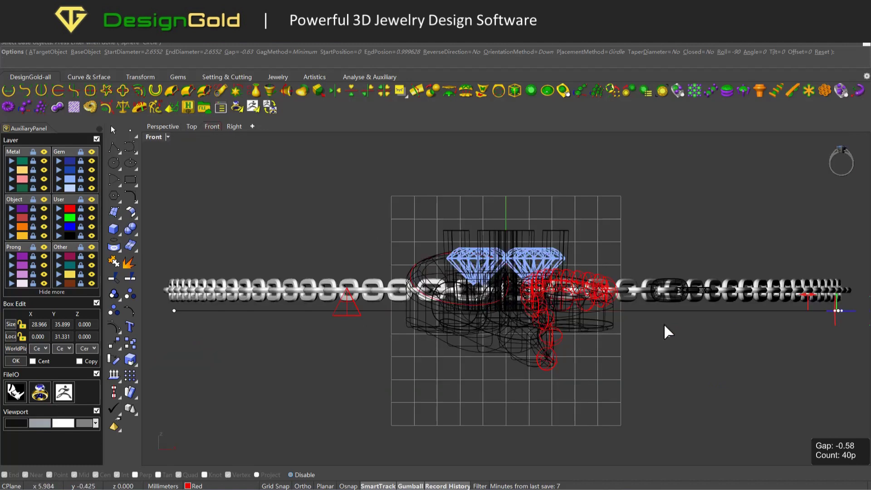
{"action": "right_click_drag", "start_coordinate": [680, 325], "coordinate": [596, 295]}
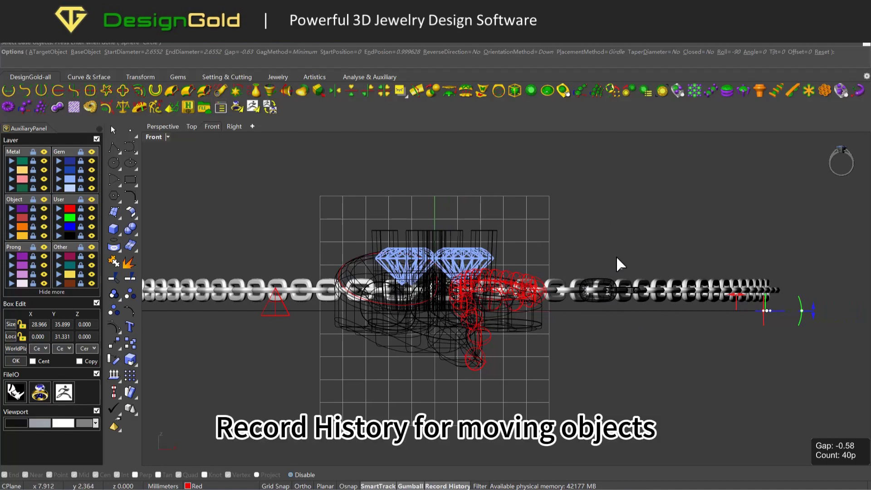
{"action": "key", "text": "Return"}
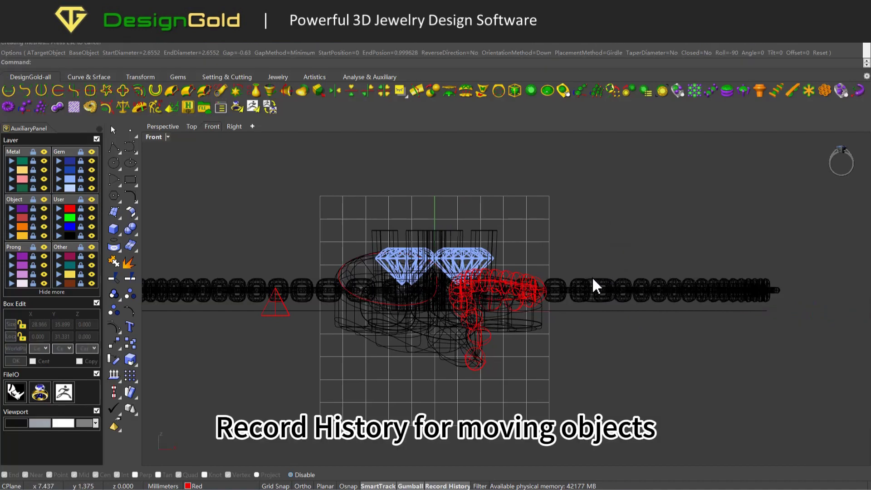
- Select both source chain links beside the pendant and lower them in the Front view to about Z 0.024
{"action": "left_click", "coordinate": [595, 284]}
{"action": "scroll", "coordinate": [608, 286], "scroll_direction": "up", "scroll_amount": 6}
{"action": "scroll", "coordinate": [609, 287], "scroll_direction": "down", "scroll_amount": 2}
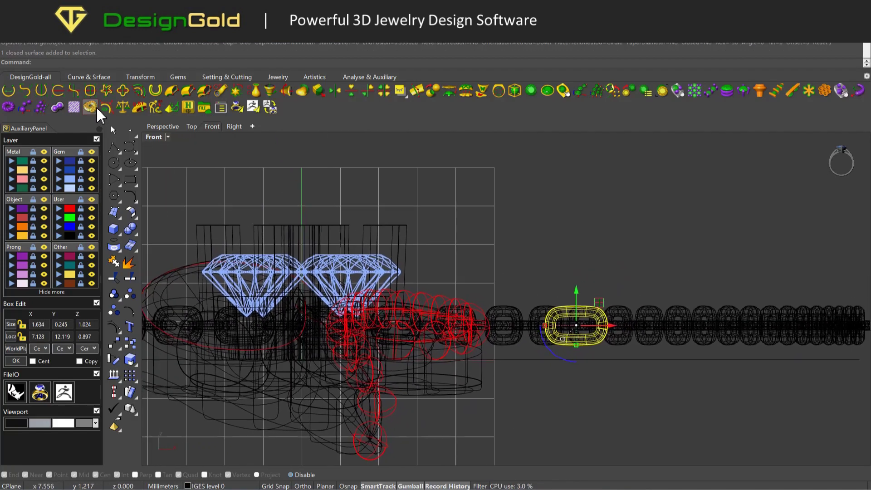
{"action": "left_click", "coordinate": [166, 128]}
{"action": "right_click_drag", "start_coordinate": [459, 262], "coordinate": [354, 394]}
{"action": "left_click", "coordinate": [354, 397]}
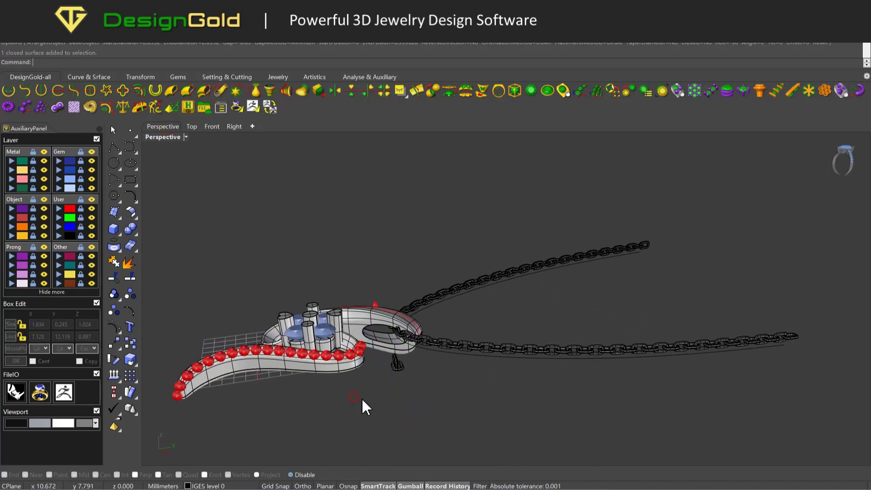
{"action": "left_click", "coordinate": [398, 363]}
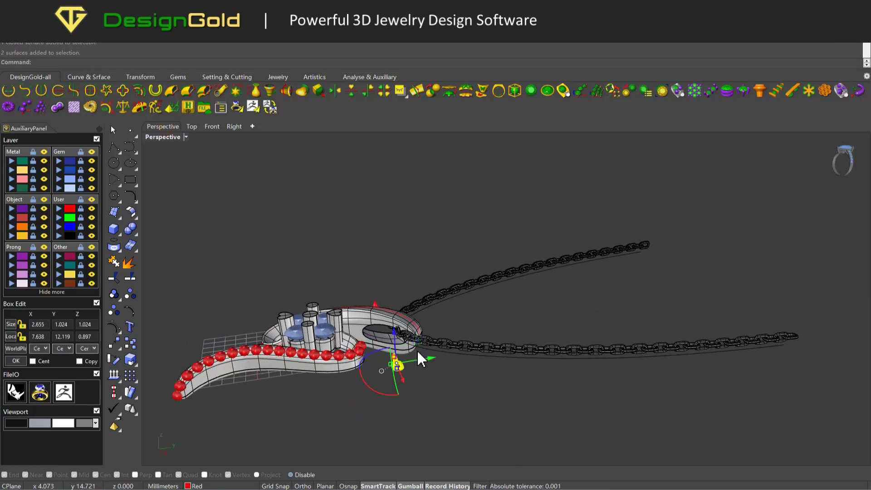
{"action": "left_click", "coordinate": [192, 126]}
{"action": "left_click", "coordinate": [214, 126]}
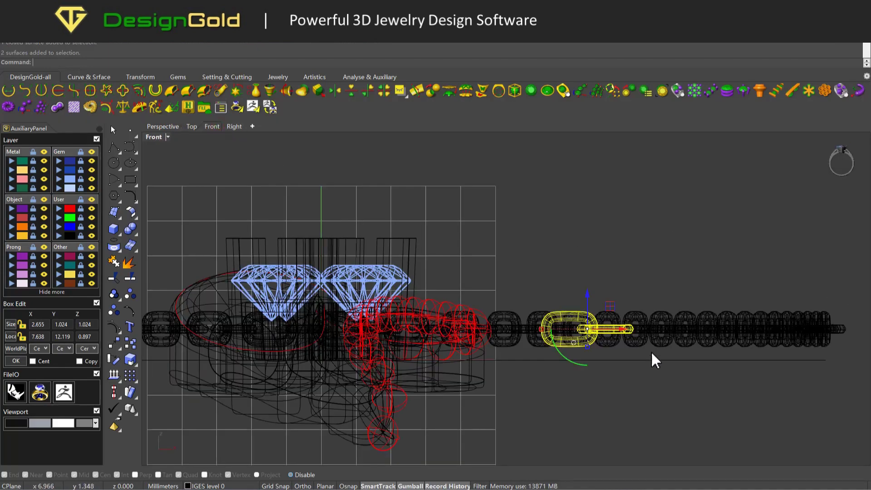
{"action": "left_click_drag", "start_coordinate": [589, 294], "coordinate": [587, 322]}
{"action": "scroll", "coordinate": [590, 328], "scroll_direction": "up", "scroll_amount": 4}
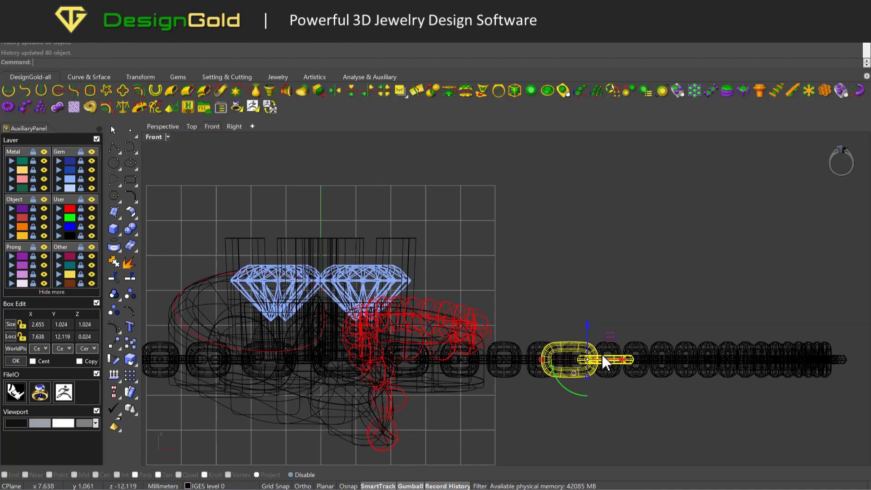
- Fine-tune the height of the two source chain links to about Z -0.003
{"action": "scroll", "coordinate": [630, 360], "scroll_direction": "up", "scroll_amount": 5}
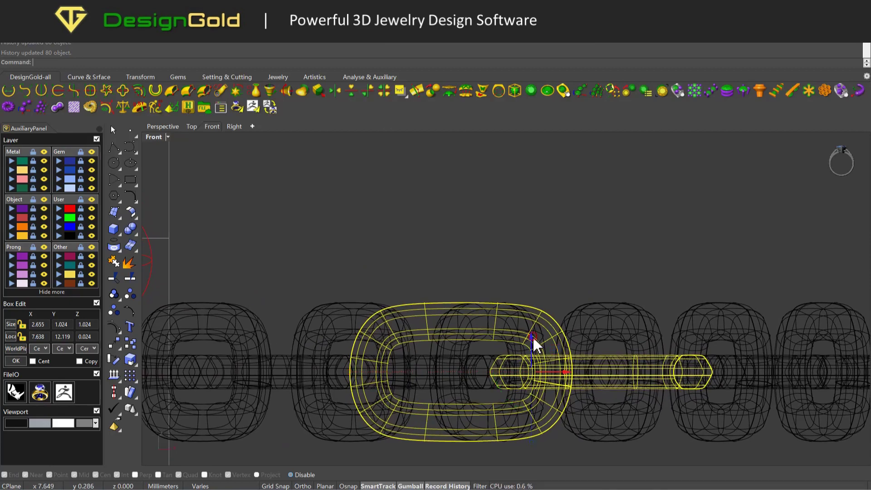
{"action": "left_click_drag", "start_coordinate": [531, 344], "coordinate": [532, 339]}
{"action": "scroll", "coordinate": [532, 338], "scroll_direction": "down", "scroll_amount": 8}
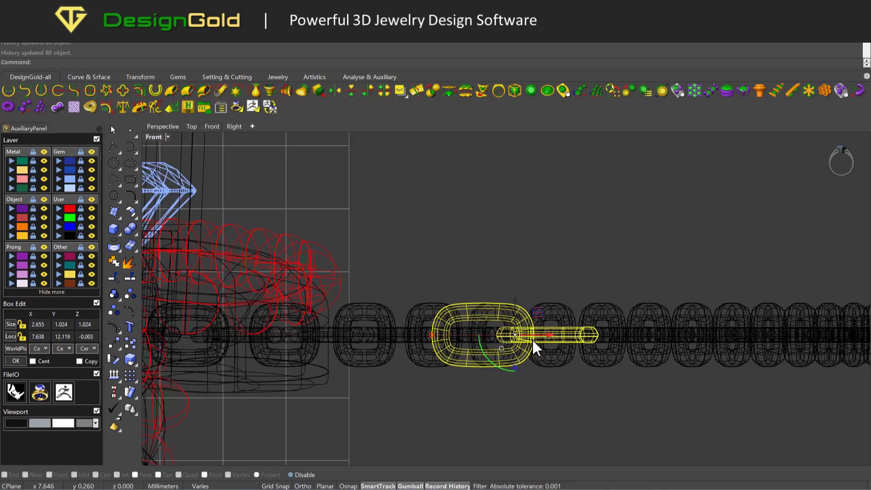
- Select the whole necklace chain and reopen it for editing with Object On Curve
{"action": "left_click", "coordinate": [161, 127]}
{"action": "right_click_drag", "start_coordinate": [447, 206], "coordinate": [567, 259]}
{"action": "left_click", "coordinate": [524, 331]}
{"action": "left_click", "coordinate": [568, 258]}
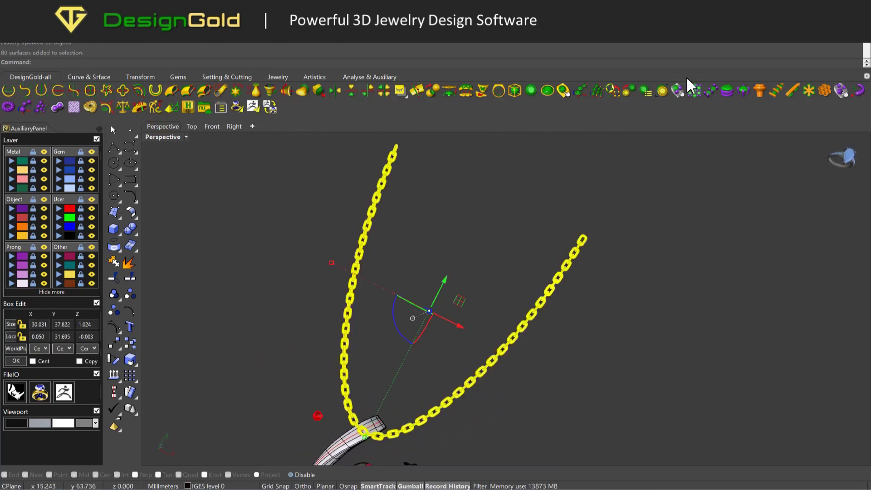
{"action": "left_click", "coordinate": [24, 109]}
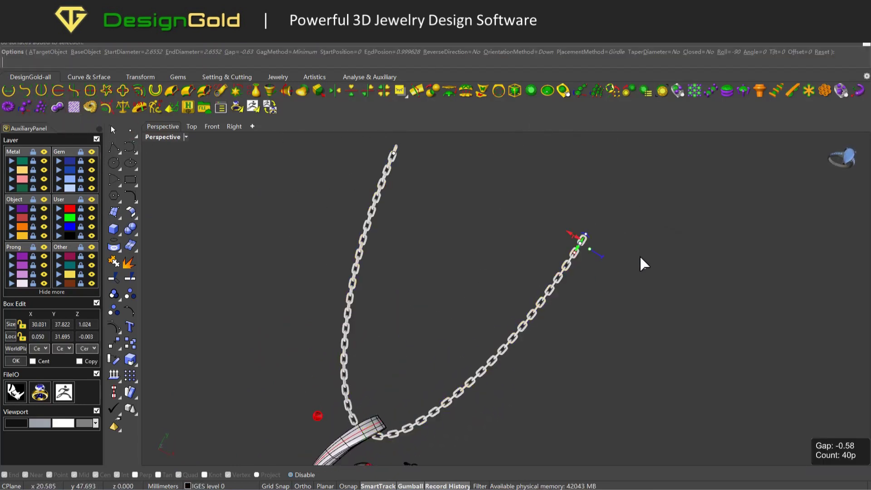
- Enlarge the necklace chain links to a diameter of 5.65 mm and set their roll to -88
{"action": "left_click_drag", "start_coordinate": [570, 233], "coordinate": [563, 229]}
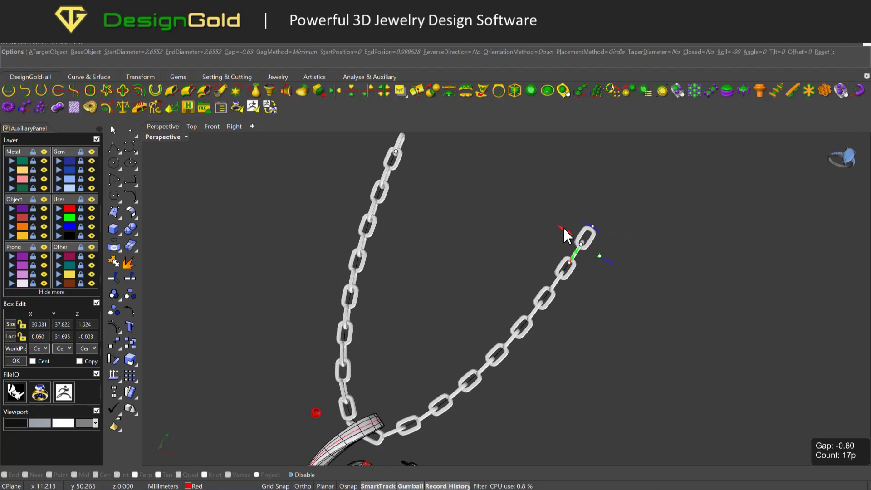
{"action": "right_click_drag", "start_coordinate": [563, 229], "coordinate": [620, 283]}
{"action": "scroll", "coordinate": [612, 290], "scroll_direction": "up", "scroll_amount": 2}
{"action": "mouse_move", "coordinate": [638, 280]}
{"action": "left_mouse_down"}
{"action": "mouse_move", "coordinate": [640, 292]}
{"action": "mouse_move", "coordinate": [642, 281]}
{"action": "left_mouse_up"}
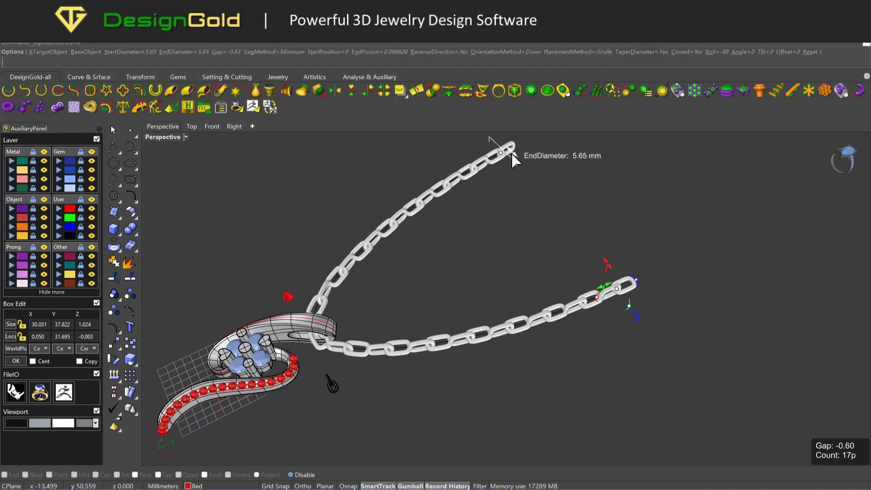
- Taper the necklace chain by setting its end diameter to 5.25 mm
{"action": "mouse_move", "coordinate": [512, 158]}
{"action": "left_mouse_down"}
{"action": "mouse_move", "coordinate": [520, 156]}
{"action": "mouse_move", "coordinate": [509, 156]}
{"action": "left_mouse_up"}
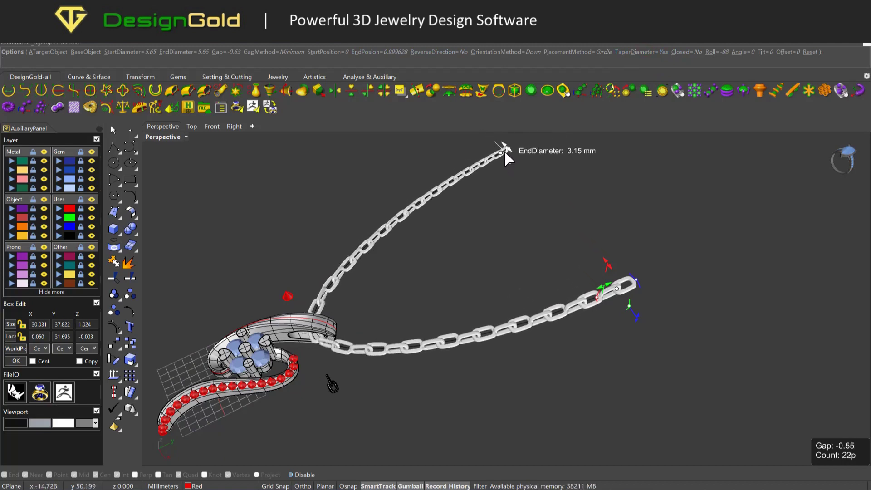
{"action": "left_click_drag", "start_coordinate": [504, 151], "coordinate": [506, 153]}
{"action": "right_click_drag", "start_coordinate": [506, 153], "coordinate": [564, 218]}
{"action": "right_click_drag", "start_coordinate": [608, 253], "coordinate": [592, 289]}
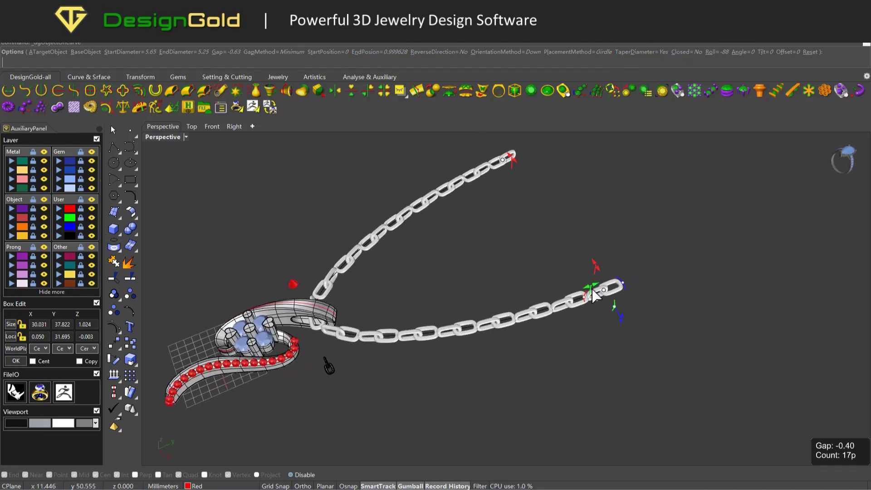
- Set the link gap to -1.4 on the necklace chain and accept the edited chain
{"action": "scroll", "coordinate": [594, 295], "scroll_direction": "up", "scroll_amount": 4}
{"action": "mouse_move", "coordinate": [638, 276]}
{"action": "left_mouse_down"}
{"action": "mouse_move", "coordinate": [628, 281]}
{"action": "mouse_move", "coordinate": [651, 274]}
{"action": "left_mouse_up"}
{"action": "right_click", "coordinate": [537, 267]}
{"action": "scroll", "coordinate": [537, 267], "scroll_direction": "down", "scroll_amount": 5}
{"action": "right_click_drag", "start_coordinate": [537, 267], "coordinate": [580, 277]}
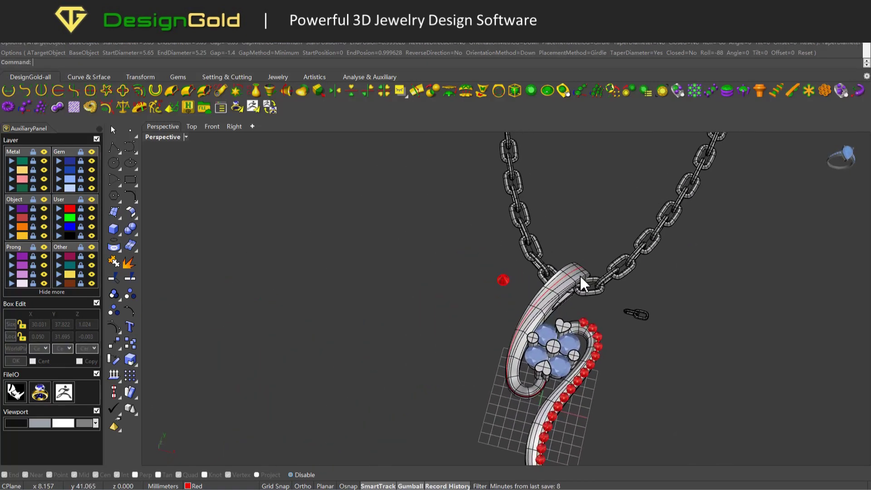
- Run Object On Curve on the curve along the pendant's upper band and reset its options
{"action": "left_click", "coordinate": [598, 294]}
{"action": "scroll", "coordinate": [531, 290], "scroll_direction": "up", "scroll_amount": 4}
{"action": "right_click_drag", "start_coordinate": [532, 295], "coordinate": [485, 254]}
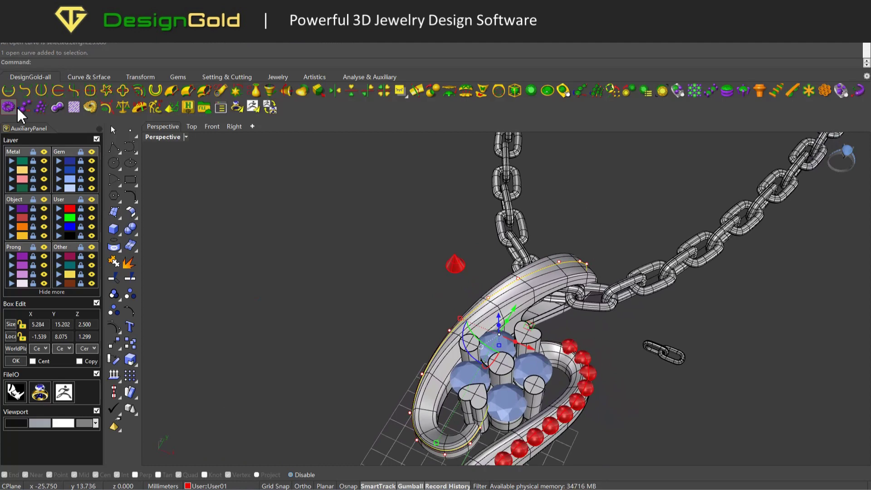
{"action": "left_click", "coordinate": [24, 109]}
{"action": "right_click_drag", "start_coordinate": [526, 322], "coordinate": [483, 322], "text": "shift"}
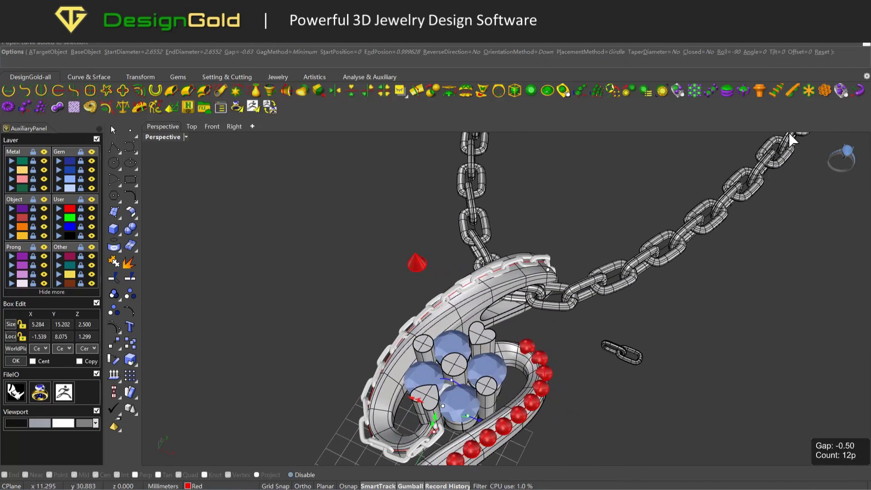
{"action": "left_click", "coordinate": [821, 52]}
- Use the red cone beside the pendant as the base object on the band curve
{"action": "left_click", "coordinate": [86, 62]}
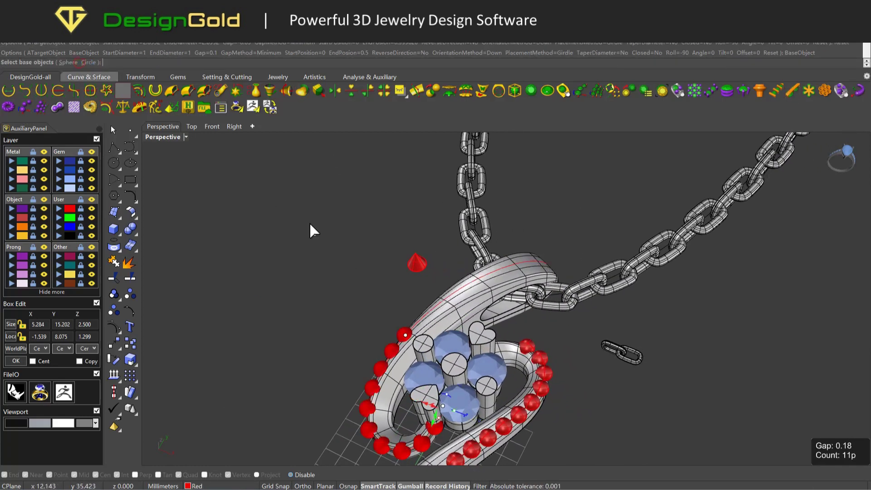
{"action": "left_click", "coordinate": [414, 264]}
{"action": "key", "text": "Return"}
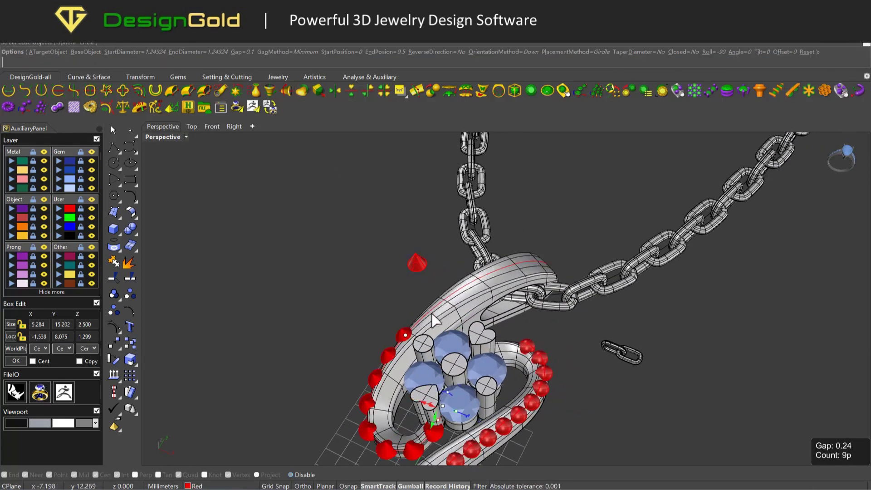
- Orient the cones to the pendant band as target object and span them from start position about 0.12 to end position about 0.86
{"action": "left_click", "coordinate": [39, 50]}
{"action": "right_click_drag", "start_coordinate": [482, 288], "coordinate": [459, 336]}
{"action": "left_click", "coordinate": [533, 313]}
{"action": "left_click_drag", "start_coordinate": [458, 331], "coordinate": [358, 226]}
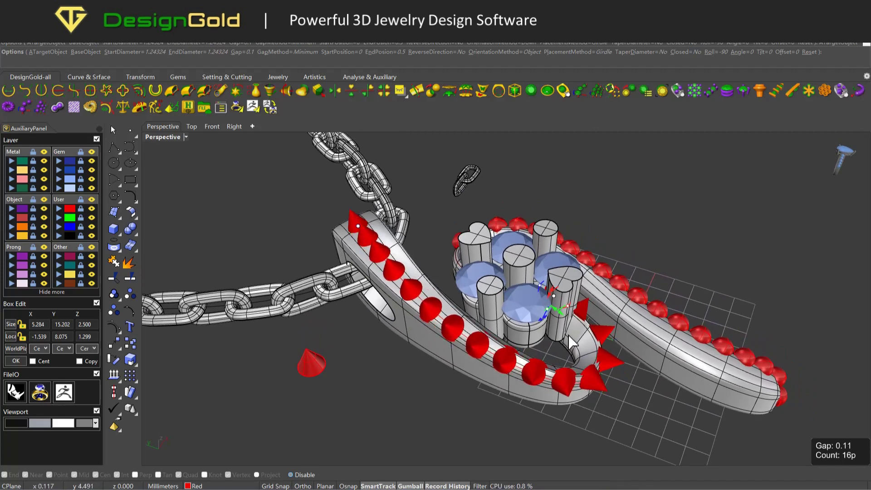
{"action": "left_click_drag", "start_coordinate": [557, 302], "coordinate": [597, 343]}
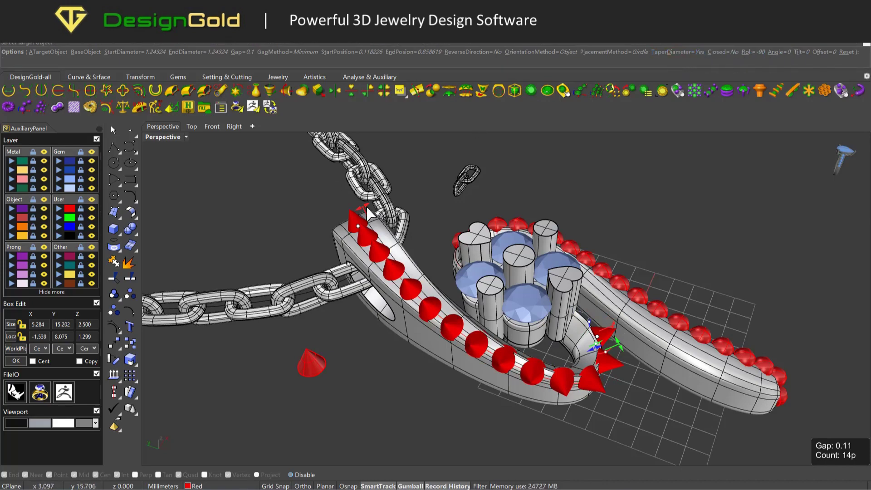
- Taper the cone row from a start diameter of 0.7 mm to an end diameter of 2.15 mm
{"action": "left_click_drag", "start_coordinate": [368, 213], "coordinate": [413, 231]}
{"action": "right_click_drag", "start_coordinate": [594, 342], "coordinate": [550, 376]}
{"action": "left_click_drag", "start_coordinate": [549, 374], "coordinate": [550, 381]}
{"action": "right_click_drag", "start_coordinate": [544, 351], "coordinate": [324, 276]}
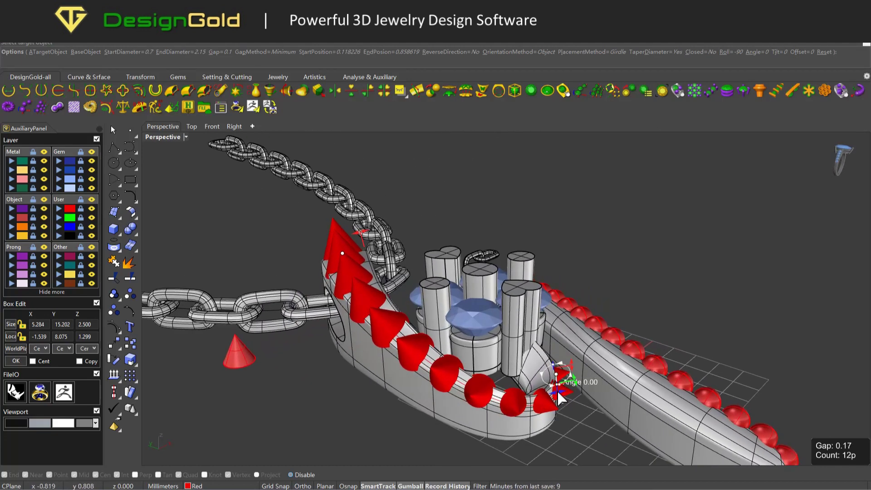
- Set the cone row's offset to -0.17 and end diameter to 1.6 mm, and accept the row
{"action": "left_click_drag", "start_coordinate": [556, 394], "coordinate": [553, 396]}
{"action": "right_click_drag", "start_coordinate": [367, 315], "coordinate": [370, 309]}
{"action": "left_click_drag", "start_coordinate": [366, 232], "coordinate": [358, 231]}
{"action": "right_click_drag", "start_coordinate": [358, 231], "coordinate": [365, 345]}
{"action": "right_click", "coordinate": [351, 243]}
- Flatten the source cone to a height of about 0.74 mm and stretch it to about 1.82 mm along Y
{"action": "left_click", "coordinate": [350, 405]}
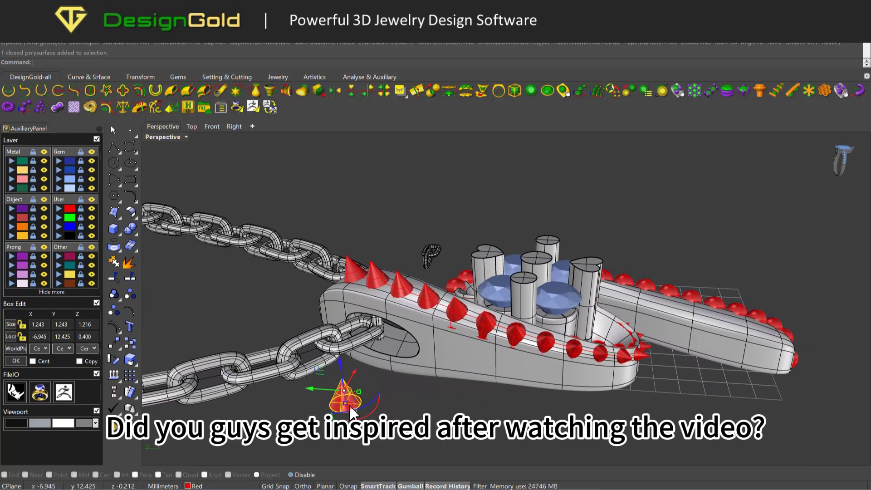
{"action": "right_click_drag", "start_coordinate": [350, 405], "coordinate": [353, 408]}
{"action": "left_click_drag", "start_coordinate": [351, 405], "coordinate": [352, 397]}
{"action": "right_click_drag", "start_coordinate": [352, 397], "coordinate": [350, 401]}
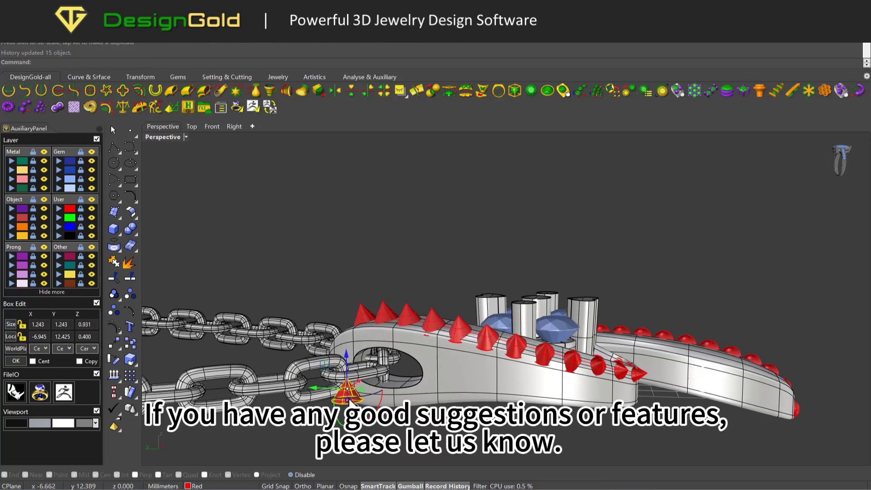
{"action": "left_click_drag", "start_coordinate": [348, 398], "coordinate": [348, 398]}
{"action": "right_click_drag", "start_coordinate": [349, 398], "coordinate": [368, 395]}
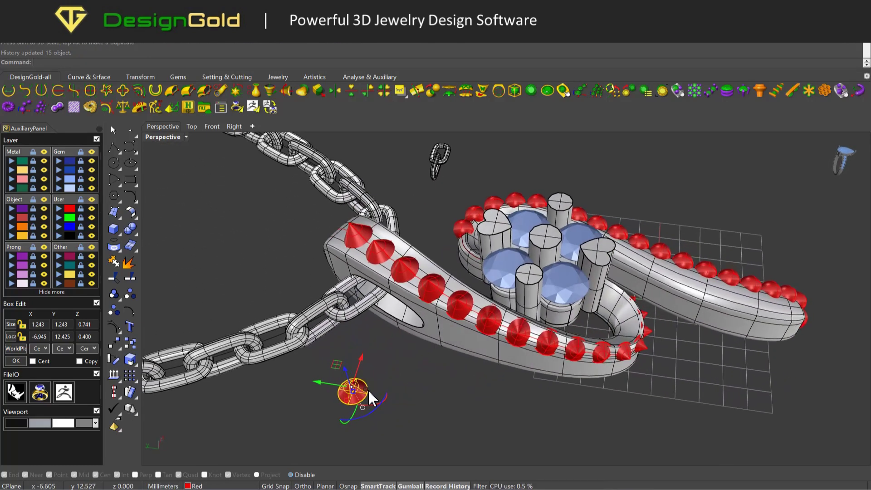
{"action": "left_click_drag", "start_coordinate": [367, 390], "coordinate": [372, 392]}
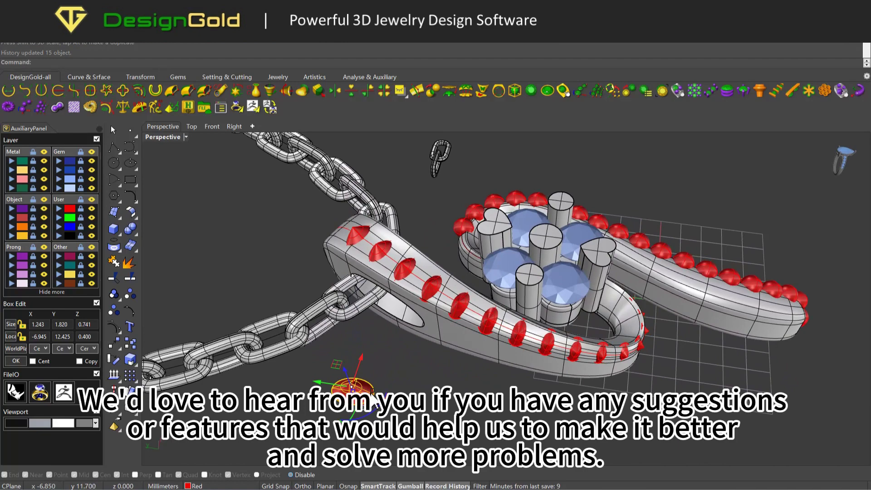
- Reopen the cone row on the pendant band in Object On Curve, set its end diameter to 1.85 mm and accept it
{"action": "right_click_drag", "start_coordinate": [371, 391], "coordinate": [373, 401]}
{"action": "scroll", "coordinate": [381, 385], "scroll_direction": "up", "scroll_amount": 3}
{"action": "right_click_drag", "start_coordinate": [398, 311], "coordinate": [391, 312]}
{"action": "left_click", "coordinate": [373, 297]}
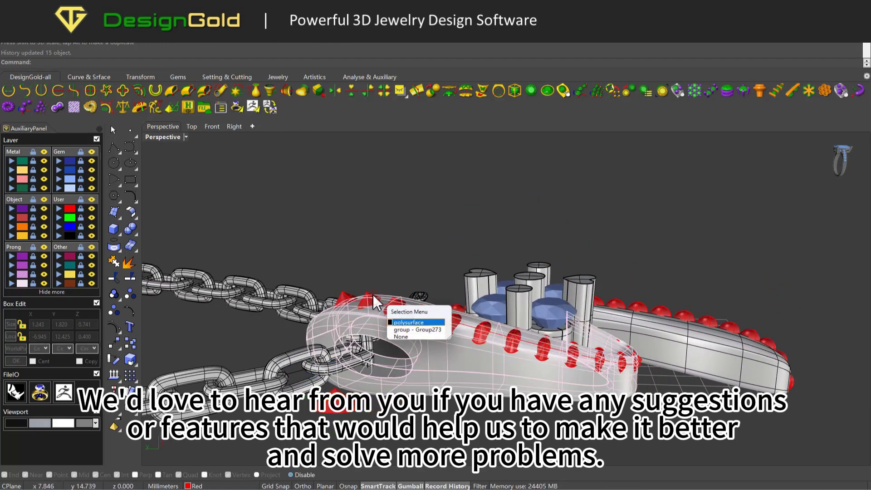
{"action": "left_click", "coordinate": [367, 294]}
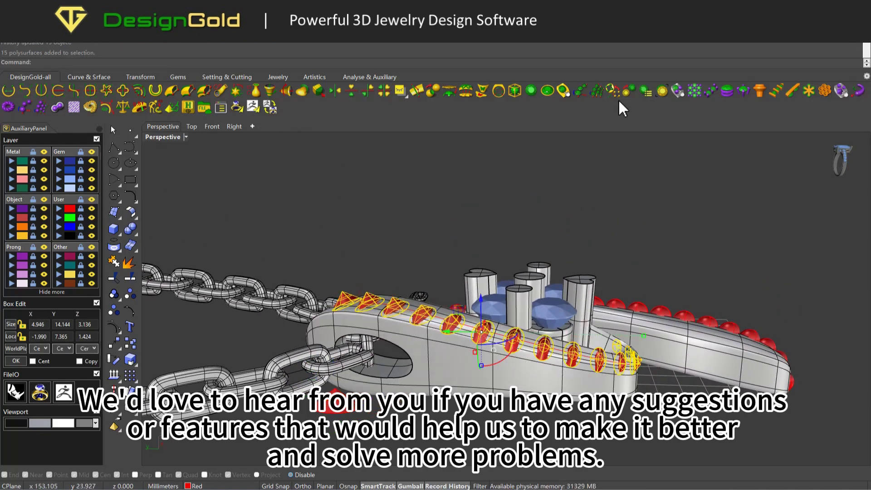
{"action": "left_click", "coordinate": [23, 106]}
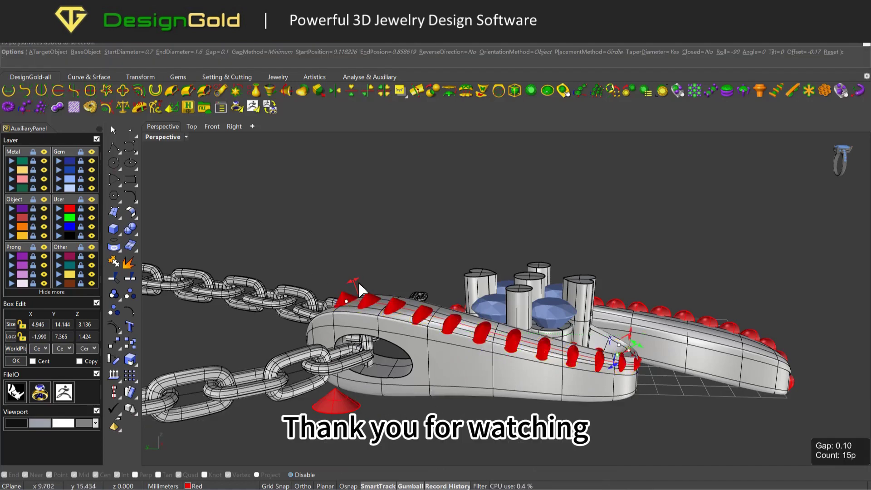
{"action": "mouse_move", "coordinate": [359, 284]}
{"action": "left_mouse_down"}
{"action": "mouse_move", "coordinate": [368, 277]}
{"action": "mouse_move", "coordinate": [351, 273]}
{"action": "left_mouse_up"}
{"action": "right_click", "coordinate": [393, 249]}
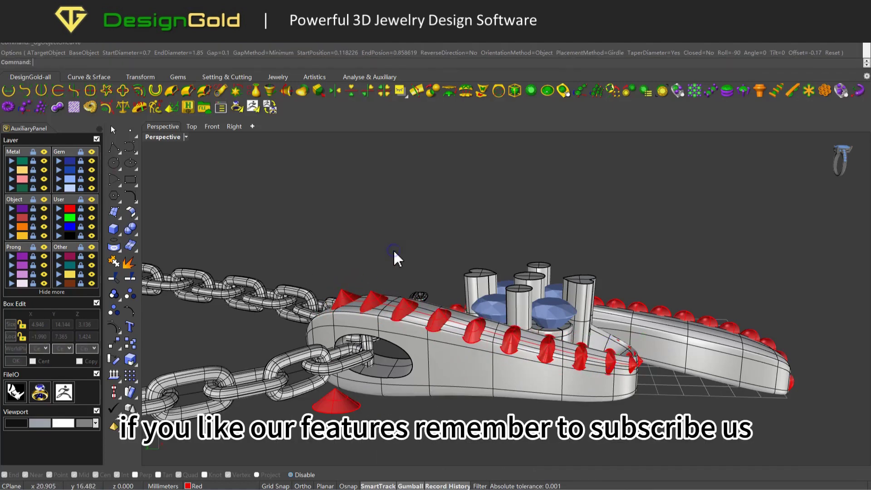
- Stretch the source cone further along Y to about 2.17 mm
{"action": "right_click_drag", "start_coordinate": [393, 249], "coordinate": [393, 249]}
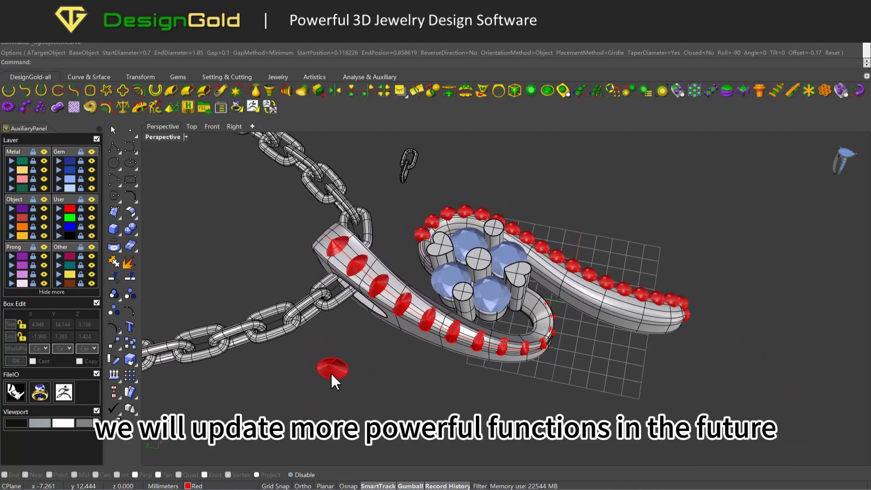
{"action": "left_click", "coordinate": [331, 372]}
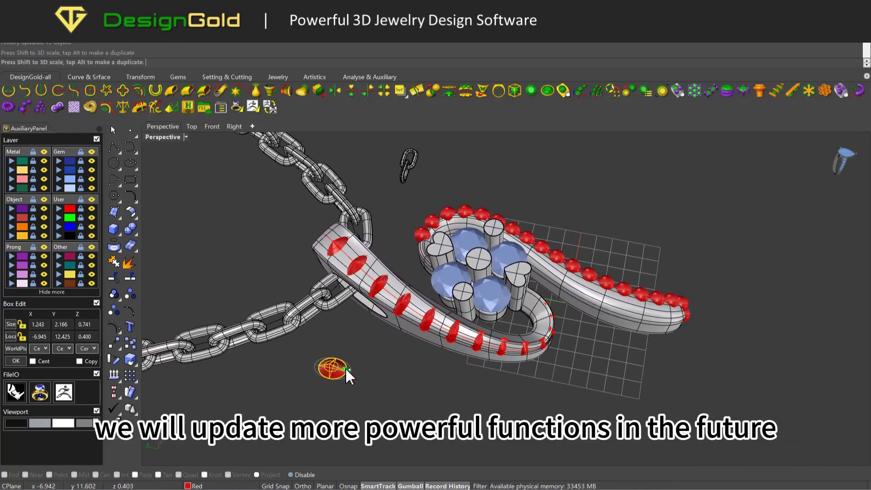